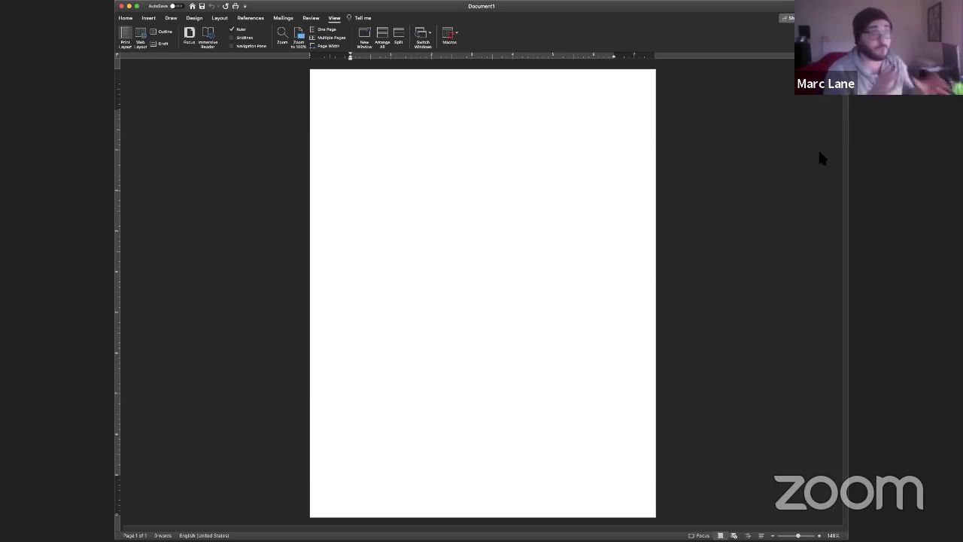
Write the sentence "This is a paper about Eichmann in Jerusalem." at the start of the blank document.
click(126, 18)
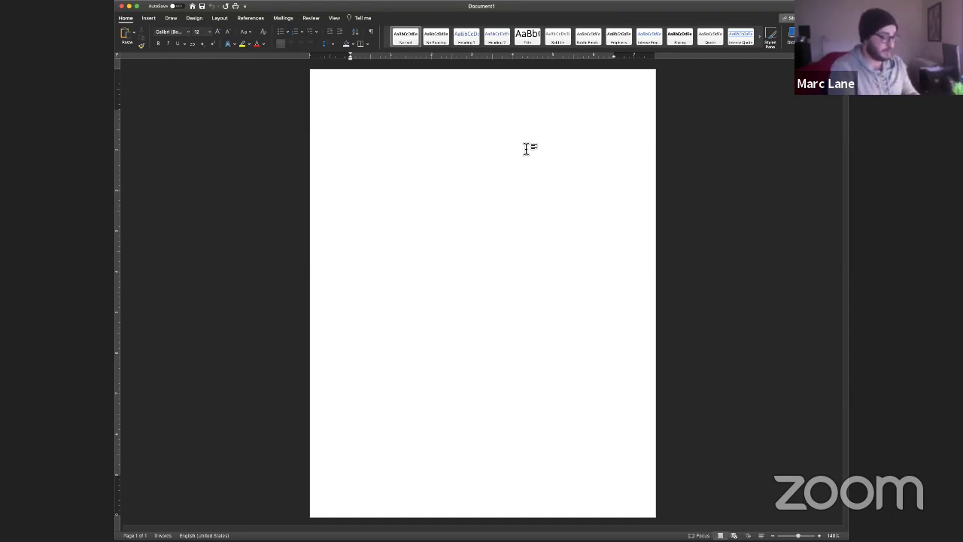
text(This is a paper about )
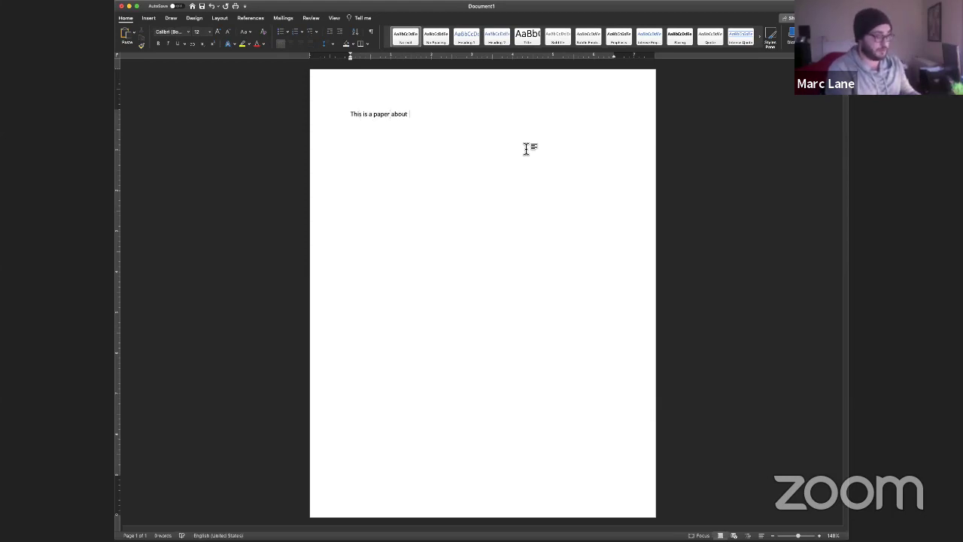
text(Eichmann in Jer)
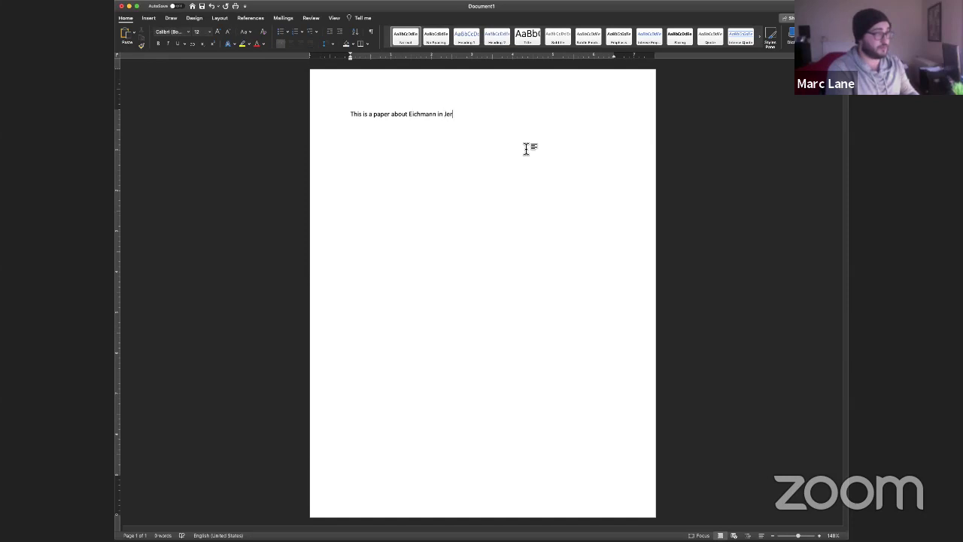
text(usalem)
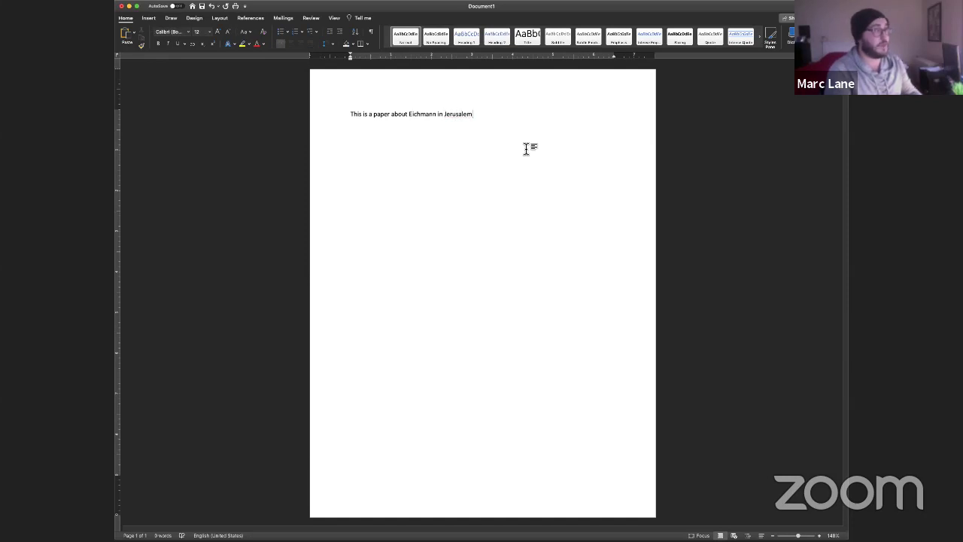
text(.)
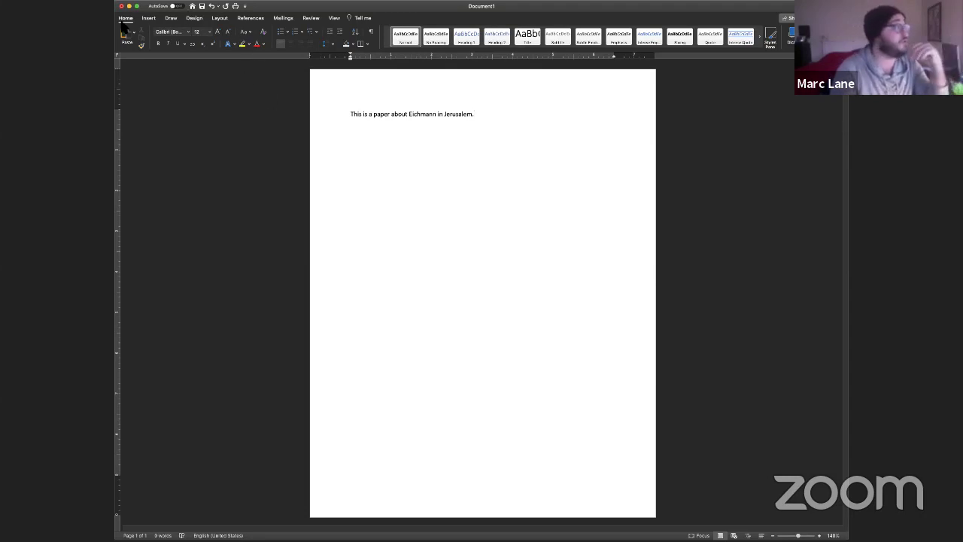
Insert a footnote after the sentence and enclose the sentence in quotation marks, keeping the footnote mark outside them.
click(250, 18)
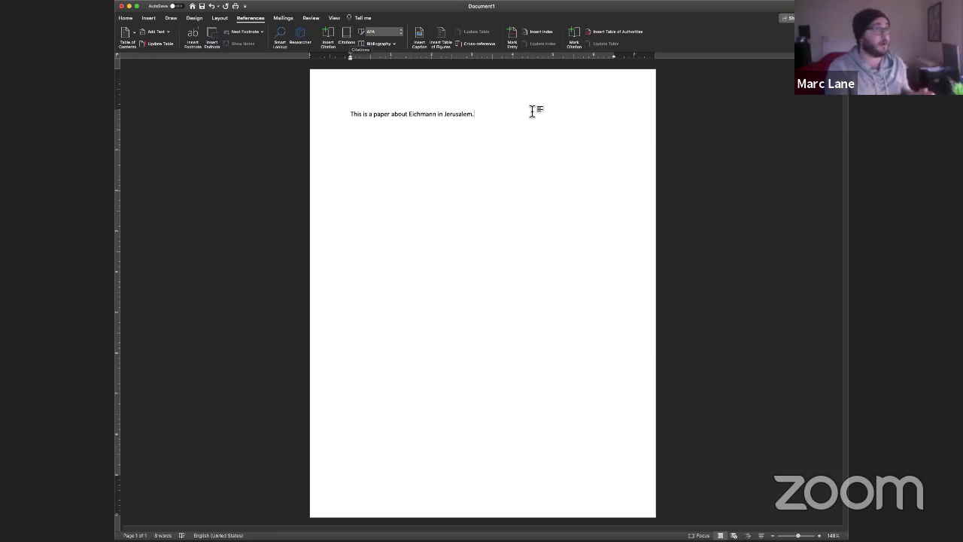
click(193, 38)
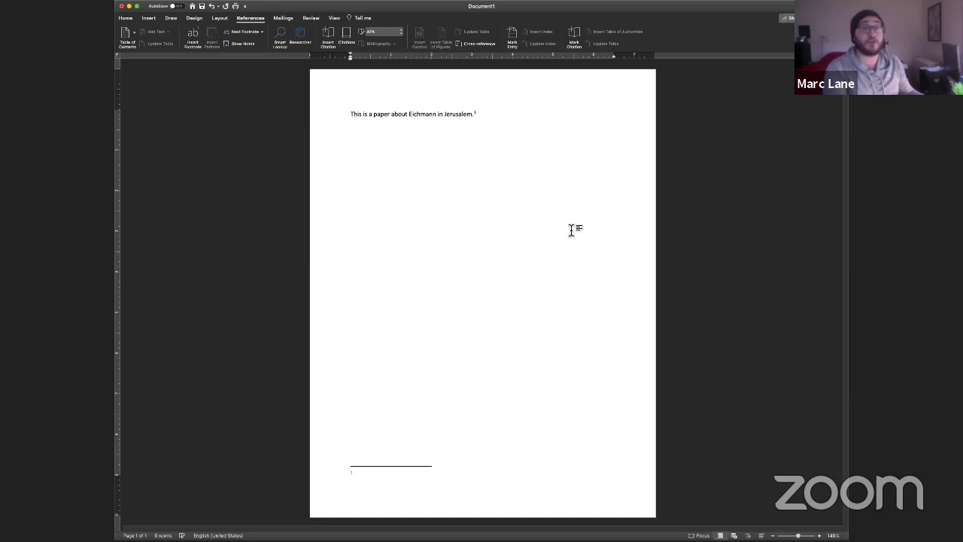
click(474, 113)
text(")
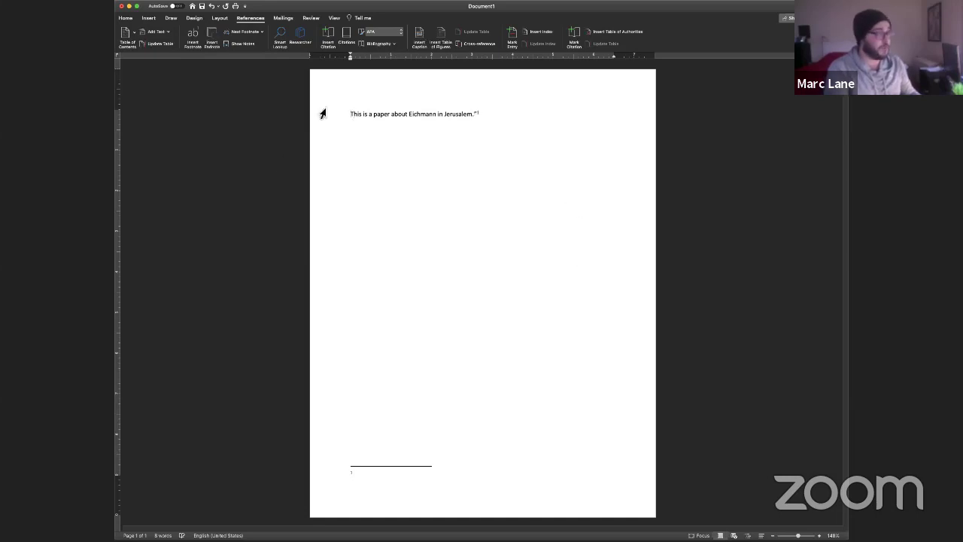
key(Home)
text(")
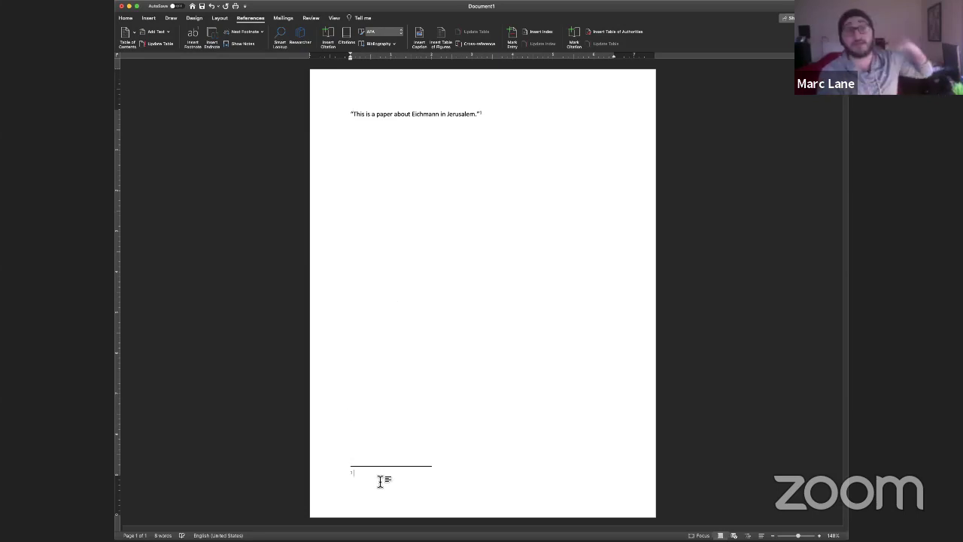
click(378, 479)
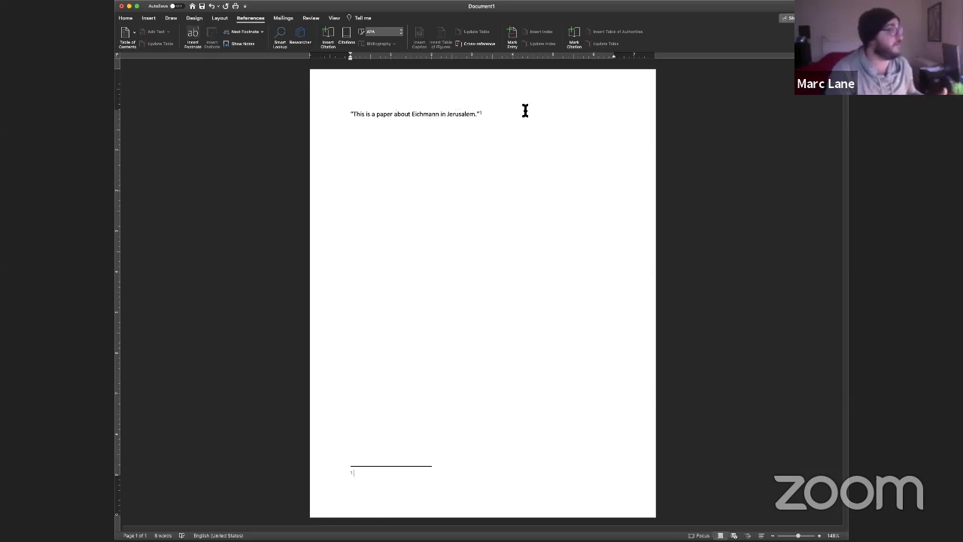
Add a run of random filler letters after the first footnote mark and insert a second footnote at its end.
click(479, 114)
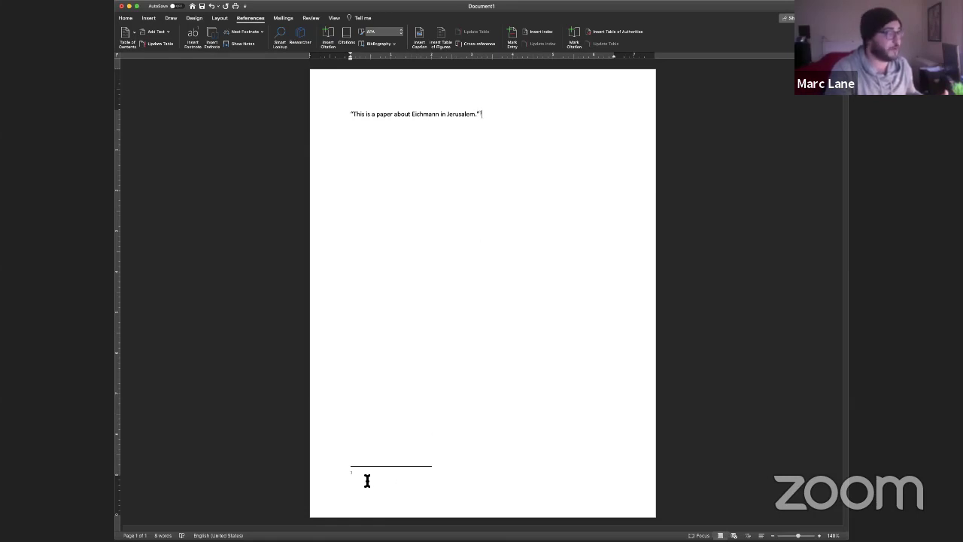
click(499, 117)
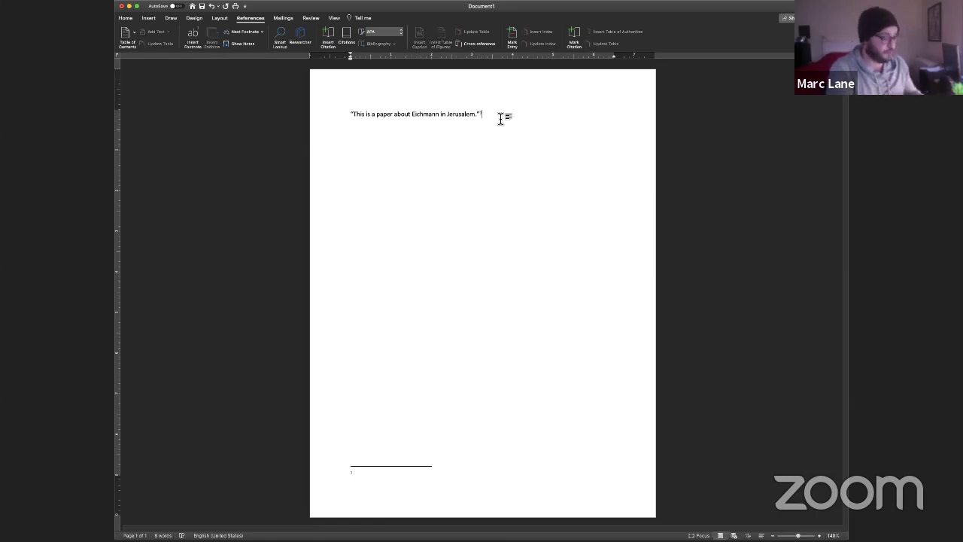
text(hjklkdfsysdgjkhskjlghslkjgbkskg)
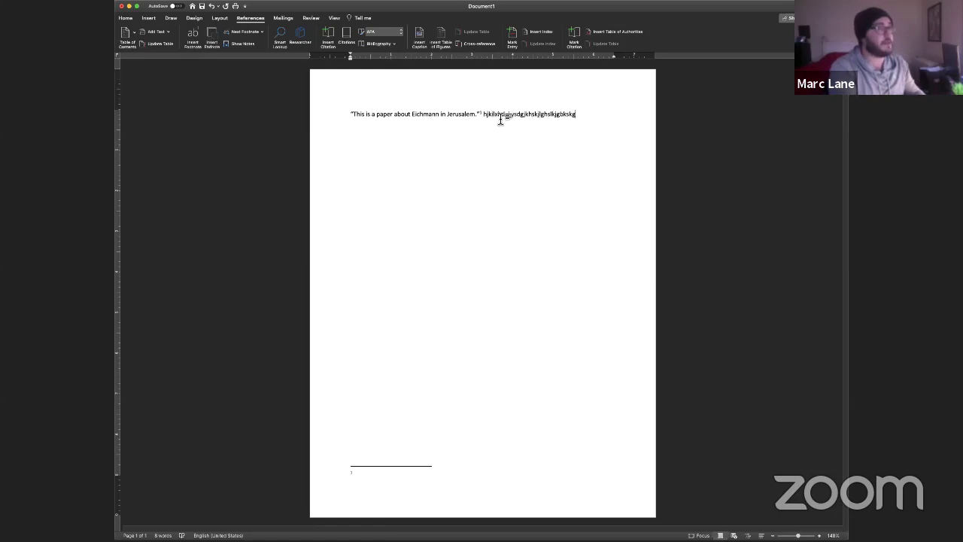
text(iusyglysioutbt)
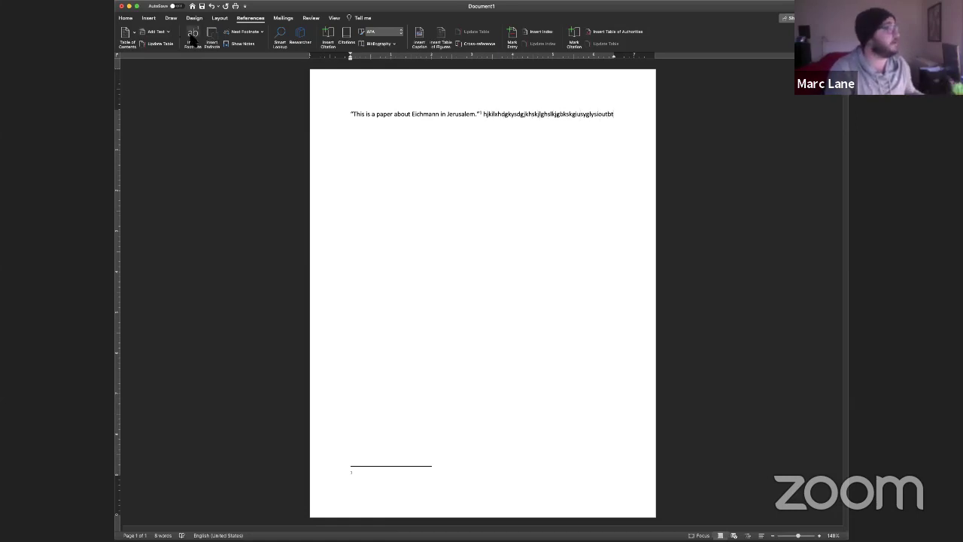
click(193, 37)
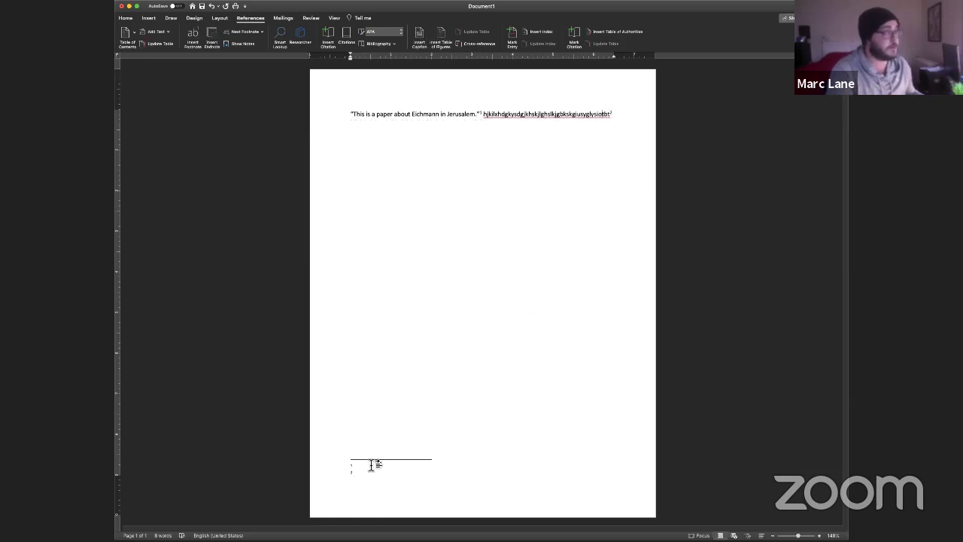
click(361, 470)
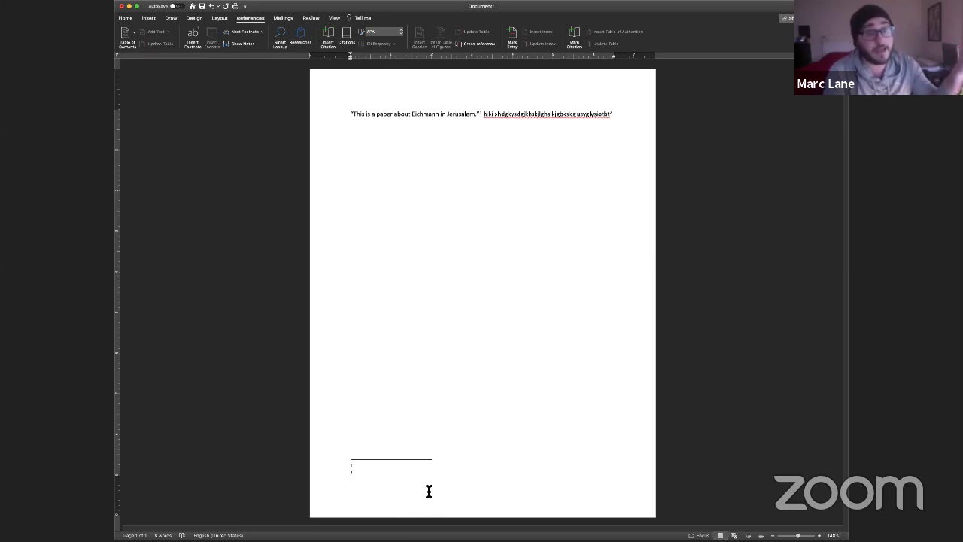
click(379, 468)
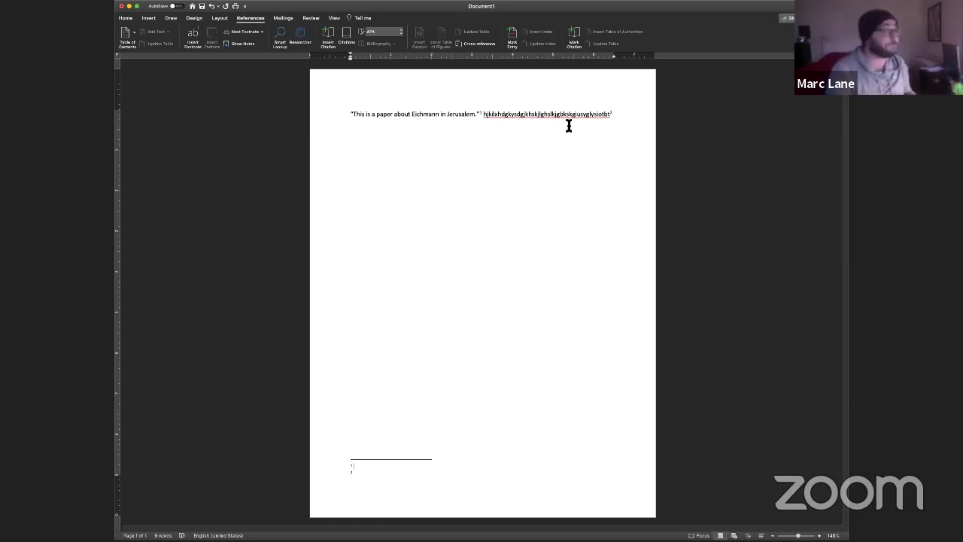
Continue the paragraph with more random filler letters after the second footnote mark and insert a third footnote there.
click(629, 118)
text(lsghsygbygsyog)
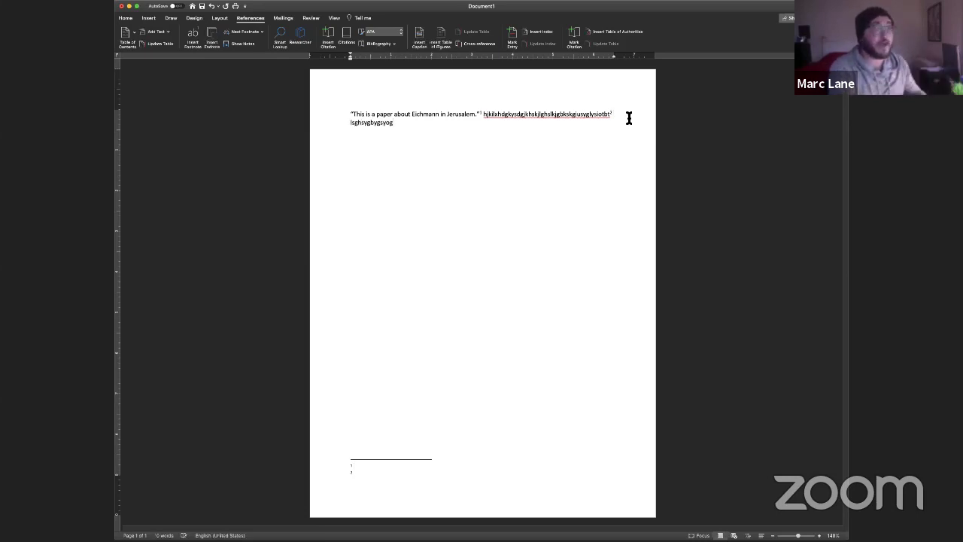
text(m,hgybosdyoiuysoisgyoiysgb)
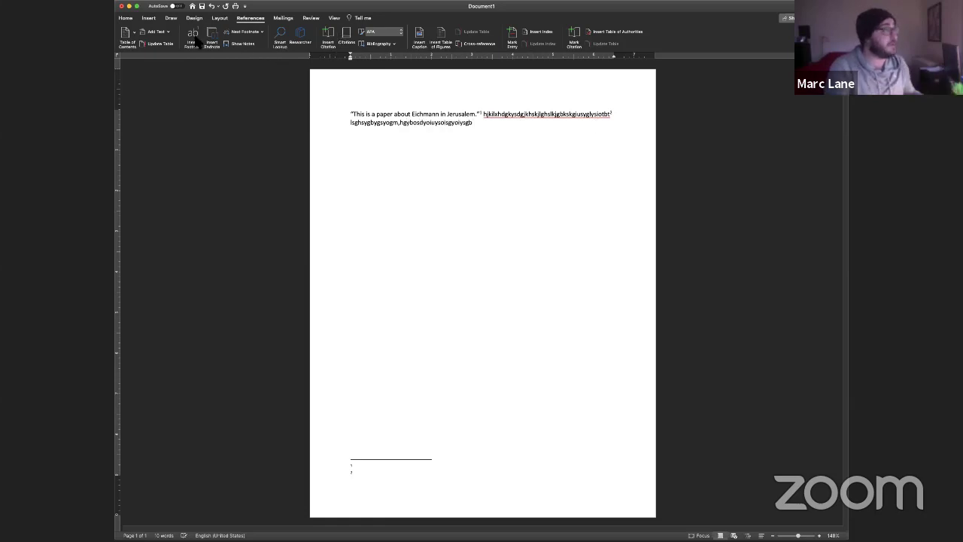
click(192, 35)
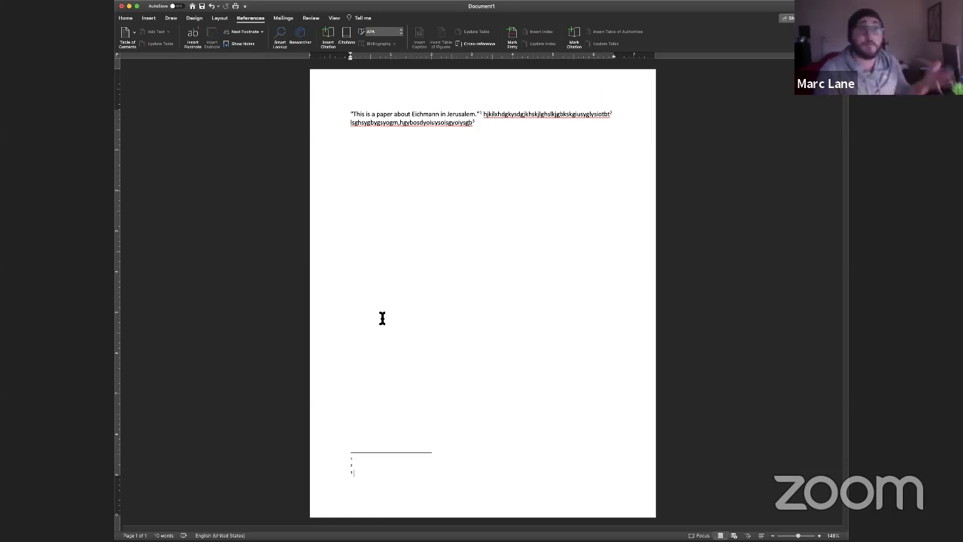
click(489, 135)
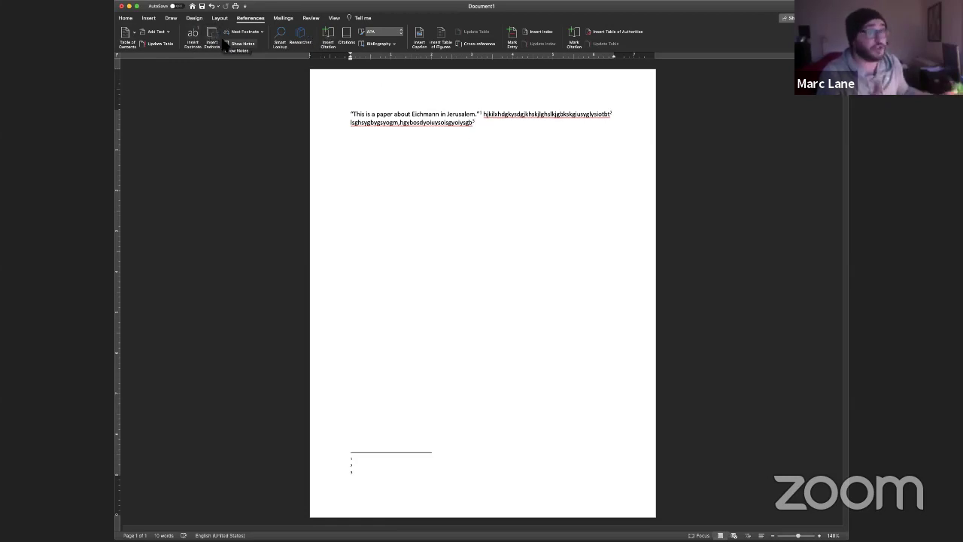
Start a new paragraph of random filler letters below the quoted text and insert an endnote at its end.
click(481, 124)
key(Return)
text(kls)
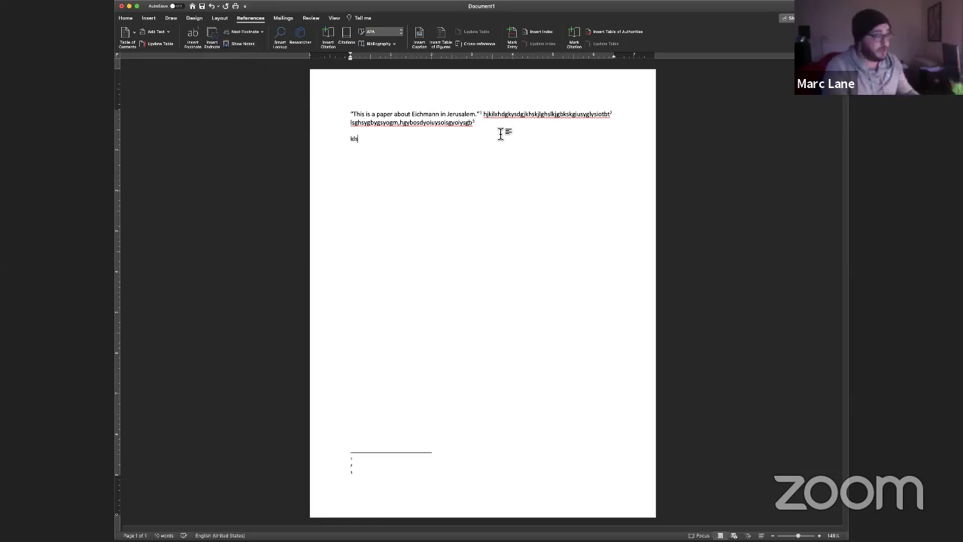
text(dygiosygoisybgoiysioguysoiuygoiusyoiugyv)
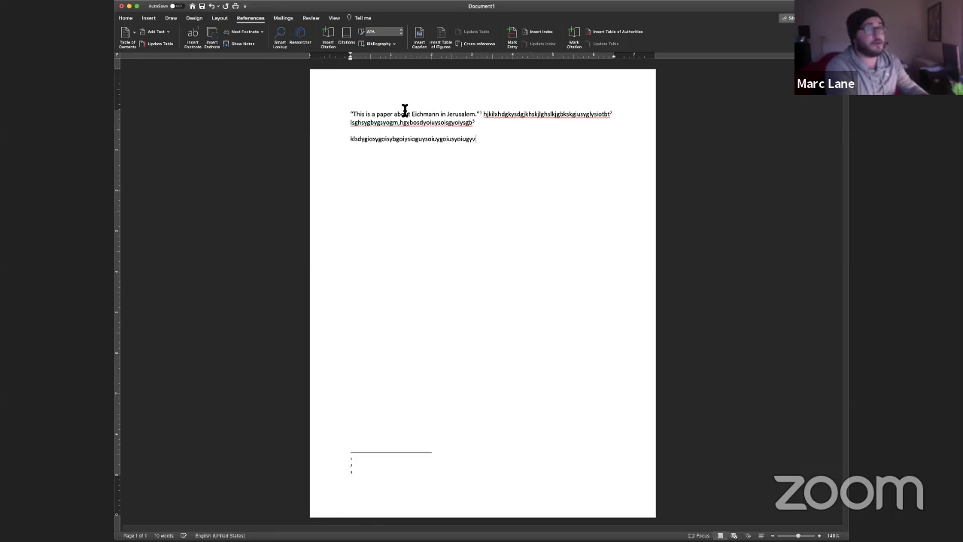
click(212, 38)
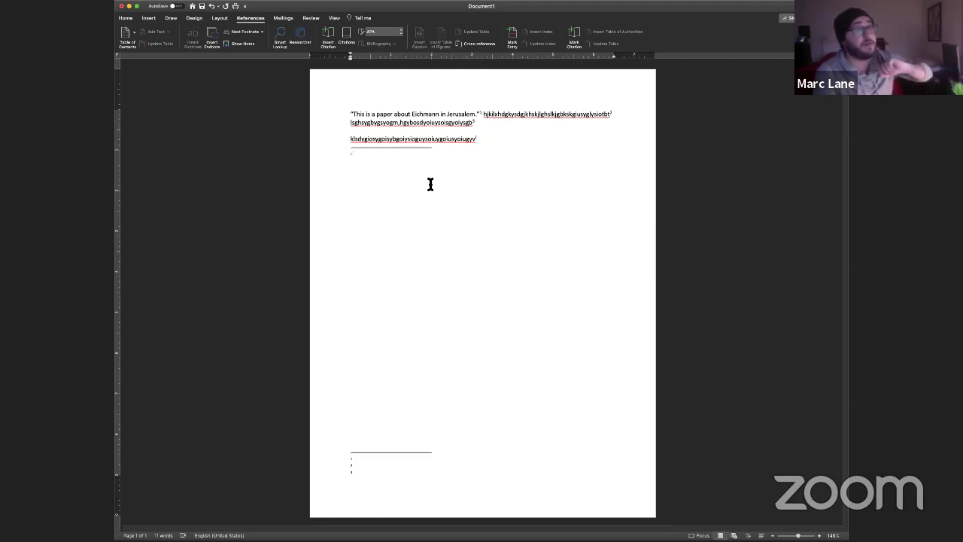
Extend the second paragraph with random filler letters after the endnote mark until it wraps onto another line.
click(490, 142)
text(shiosdsibygiuosygiuosygysoi)
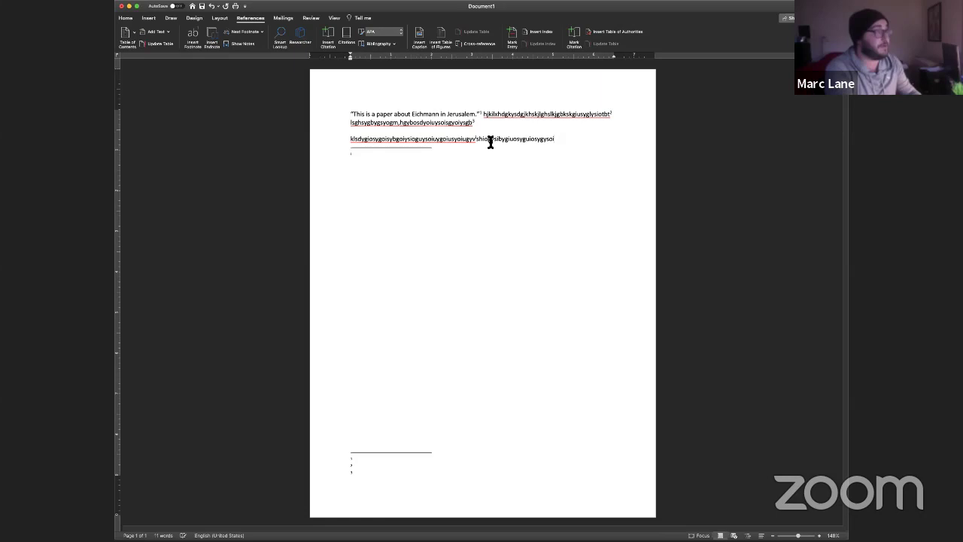
text(ugyoisygiuosygiuoysoiugybsbuoigyoibsubygog)
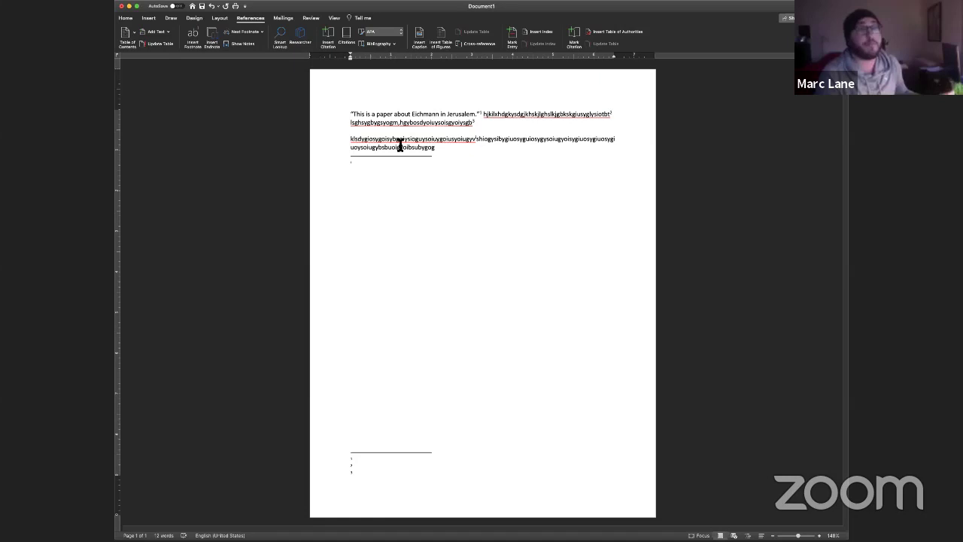
Delete all three footnotes by removing their reference marks from the first paragraph.
drag(375, 476, 351, 458)
key(BackSpace)
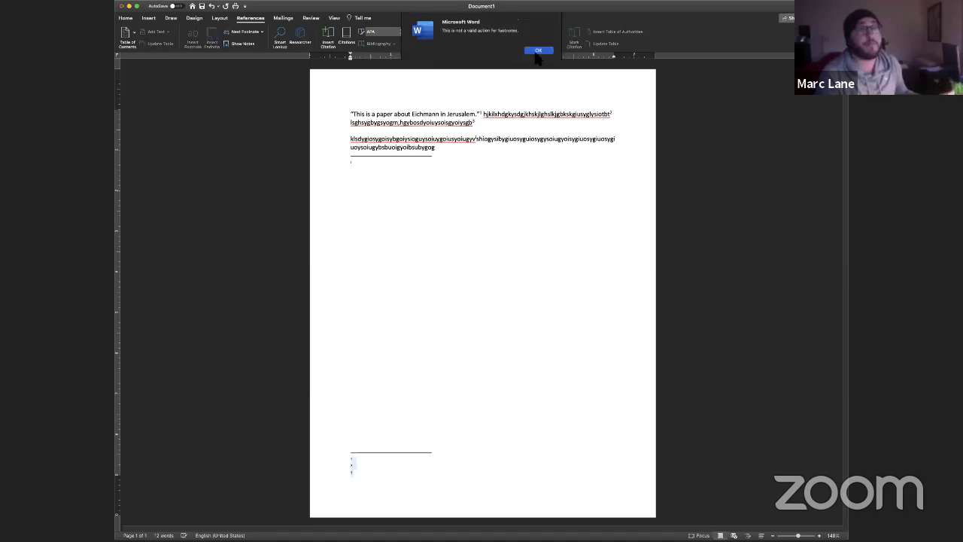
click(479, 113)
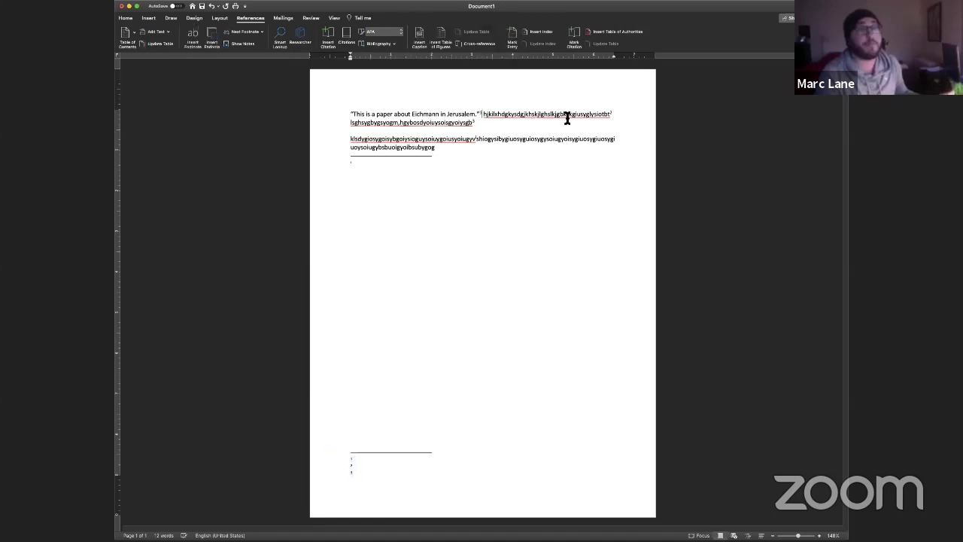
key(BackSpace)
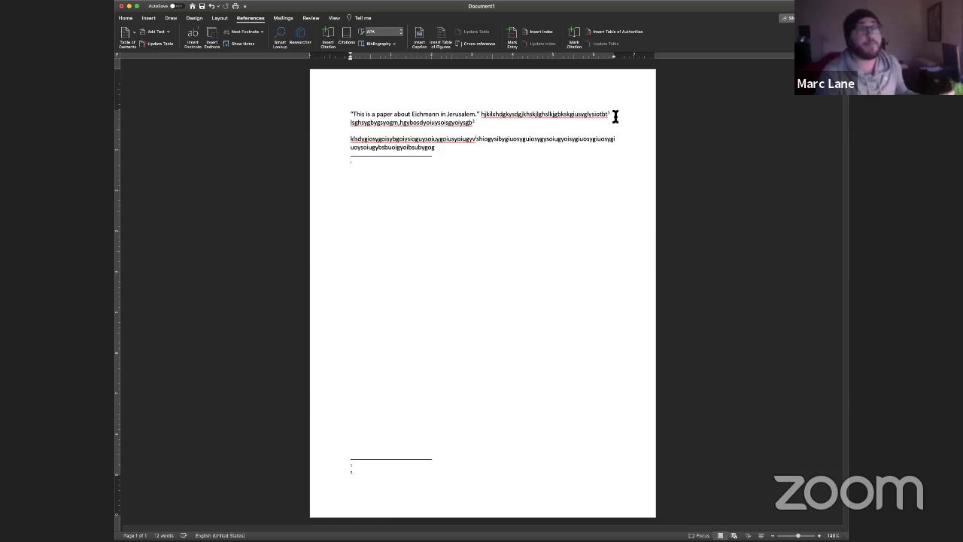
key(BackSpace)
key(BackSpace)
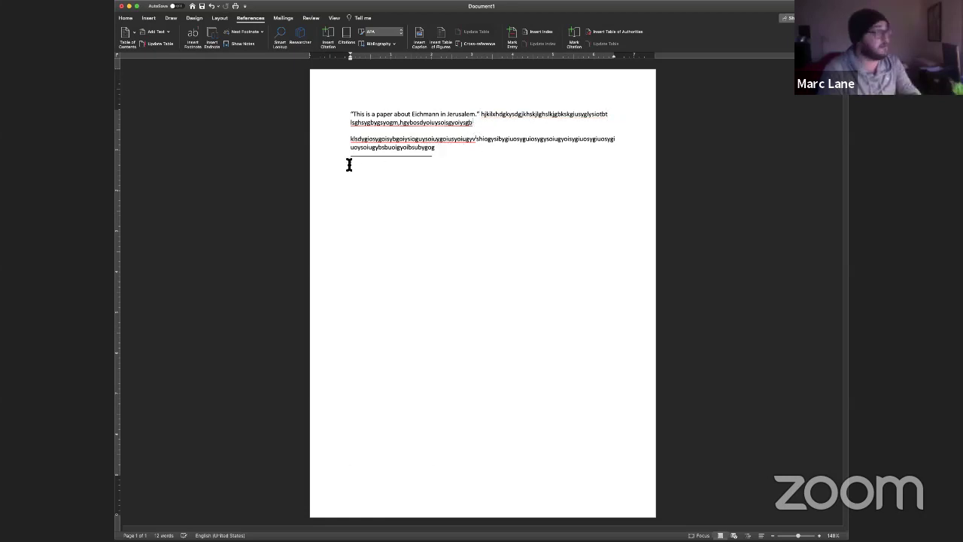
Delete the endnote by removing its reference mark from the second paragraph.
click(361, 164)
click(584, 192)
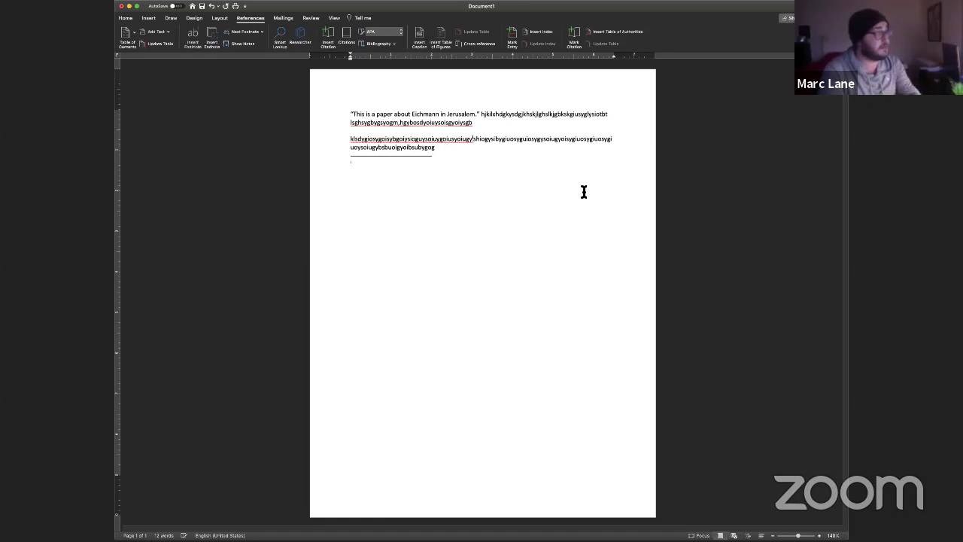
key(BackSpace)
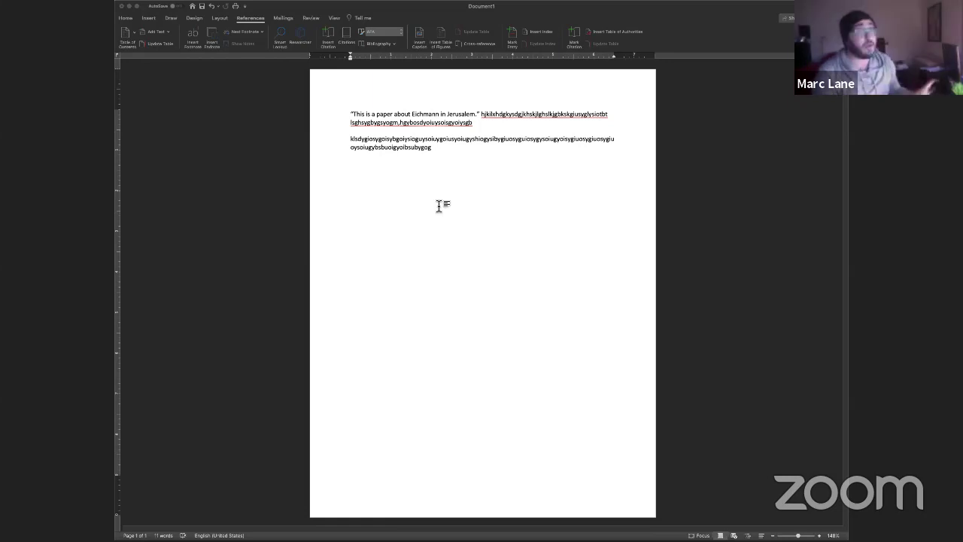
Start a second page after the text and give it the bold heading "Works Cited vs Bibliography".
click(358, 216)
key(Return)
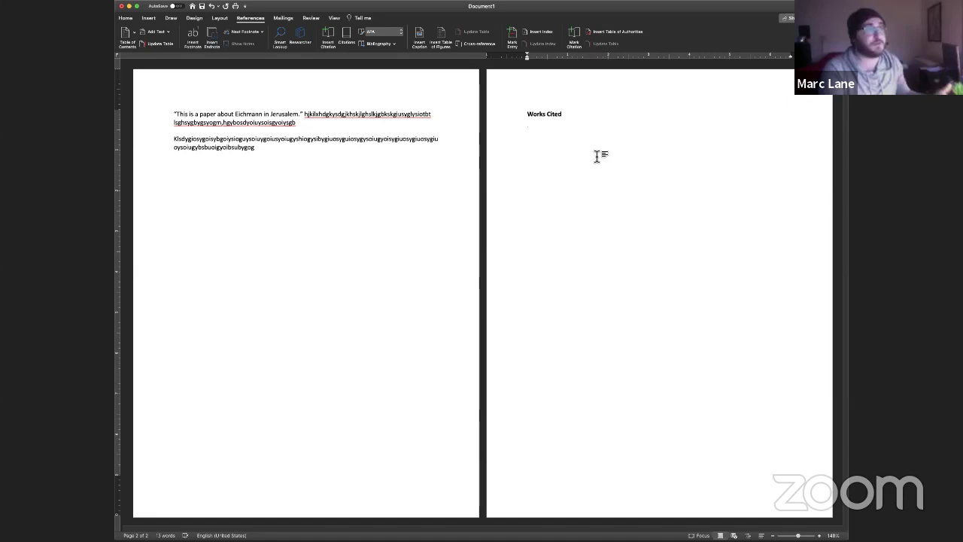
click(597, 116)
text(vs )
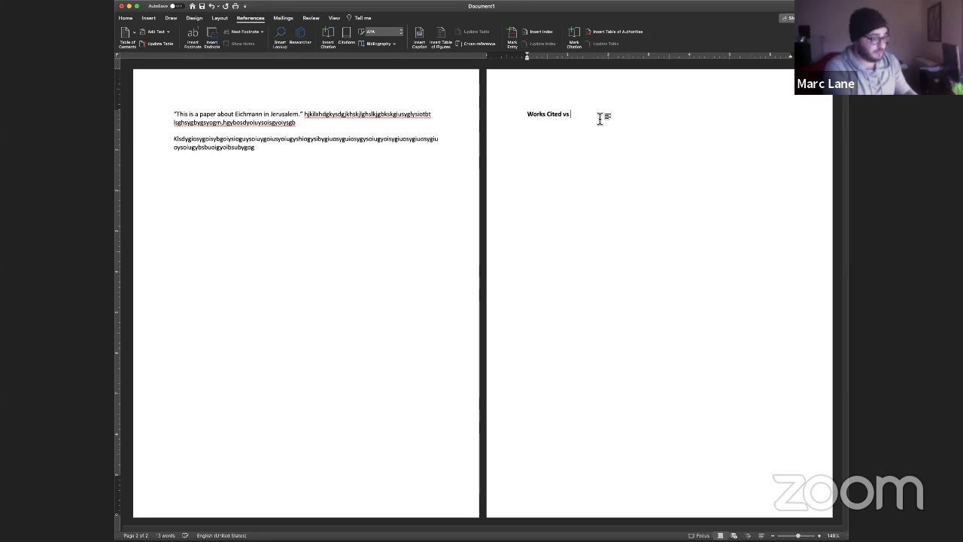
text(Bibliogr)
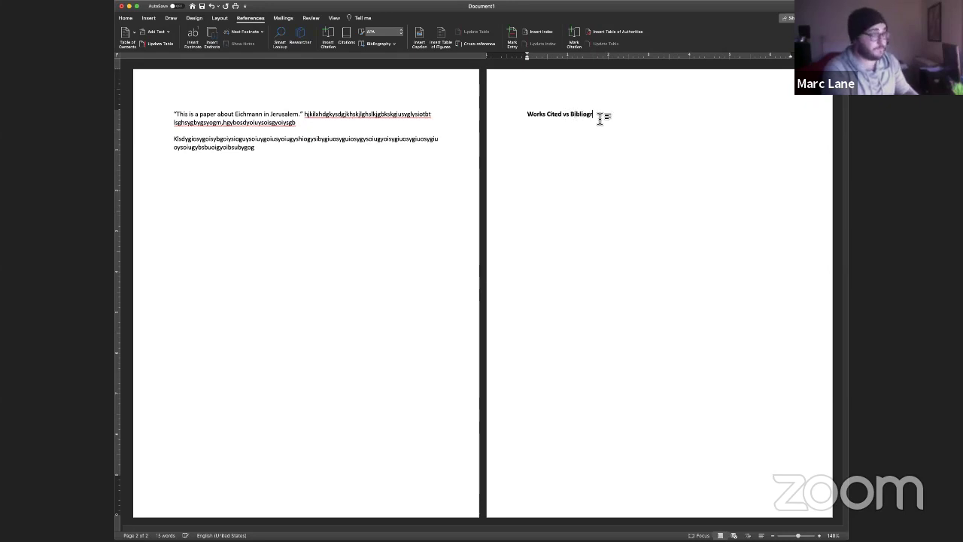
text(aphy)
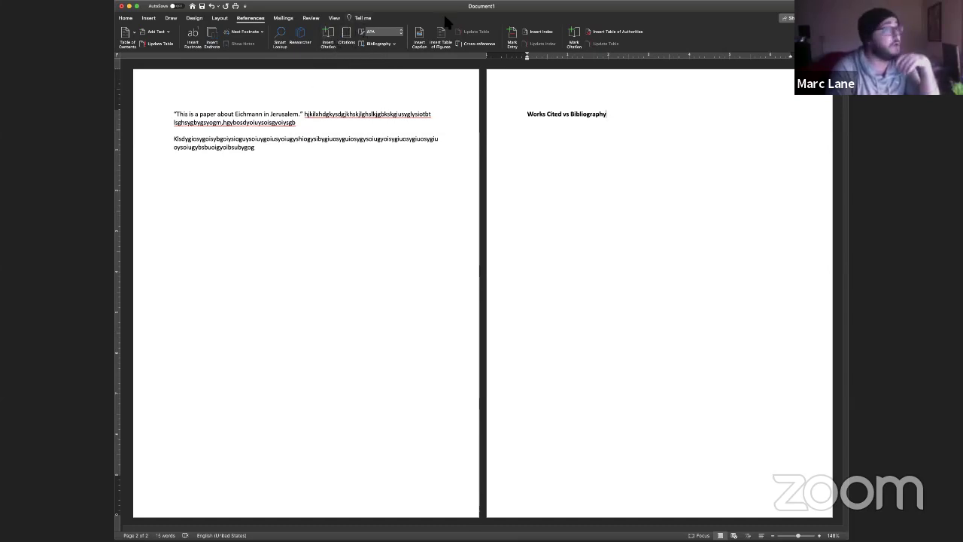
Try the MLA Seventh Edition citation style, and settle on Chicago Sixteenth Edition instead.
click(390, 33)
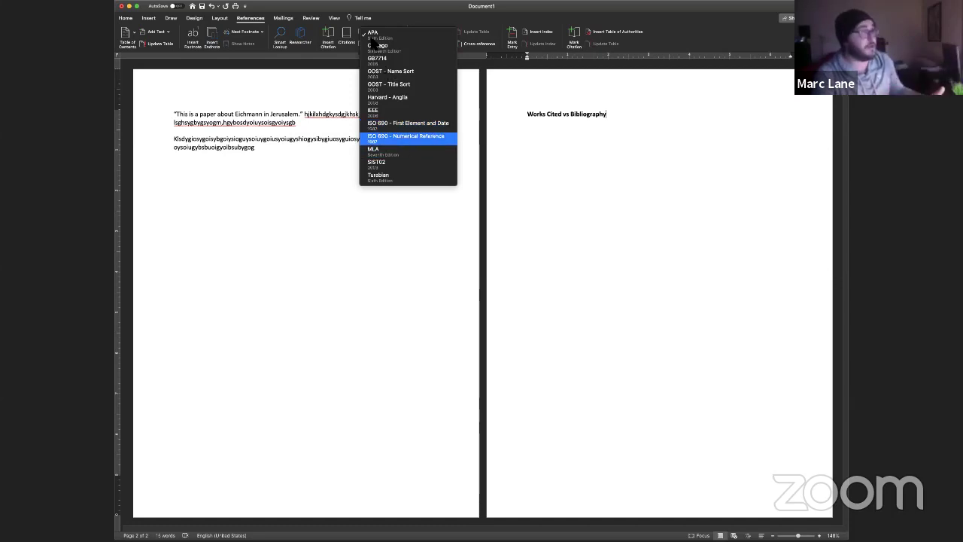
click(379, 154)
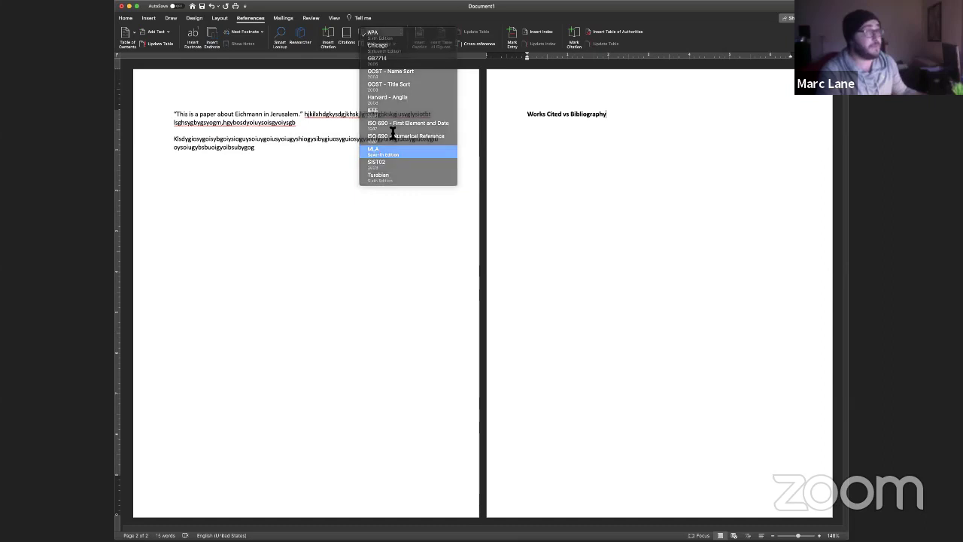
click(381, 32)
scroll(400, 17, up, 3)
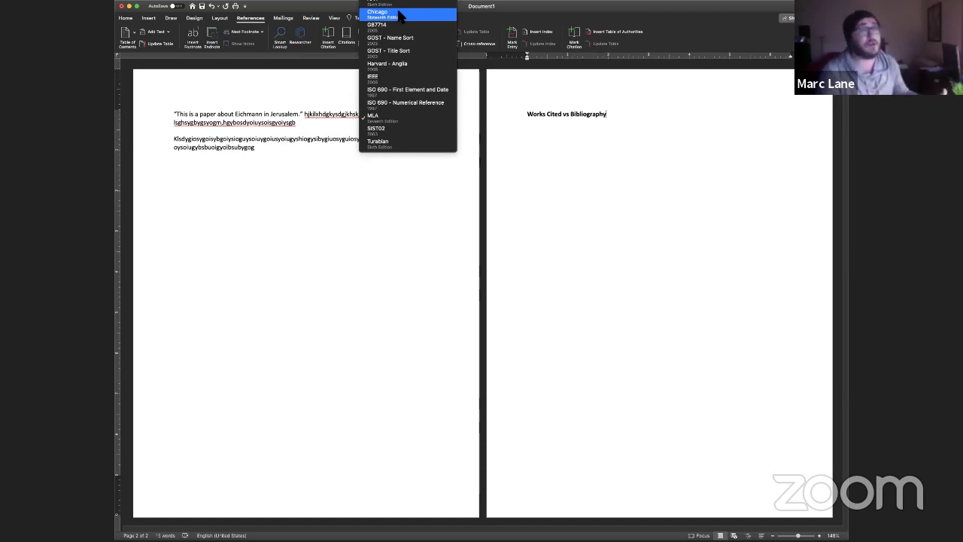
click(400, 15)
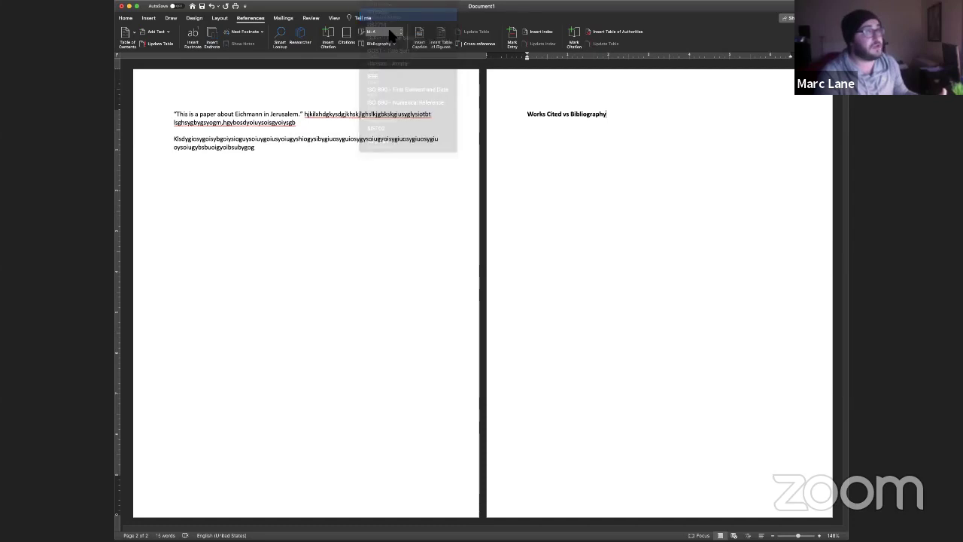
Start a new book citation source with author Theodore H. White and title "The Making of the President: 1968".
click(329, 41)
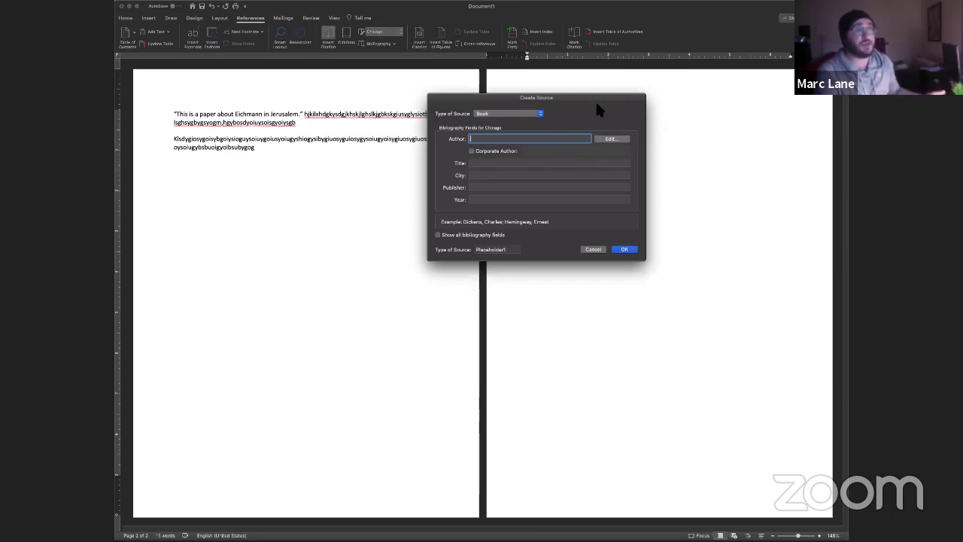
click(527, 113)
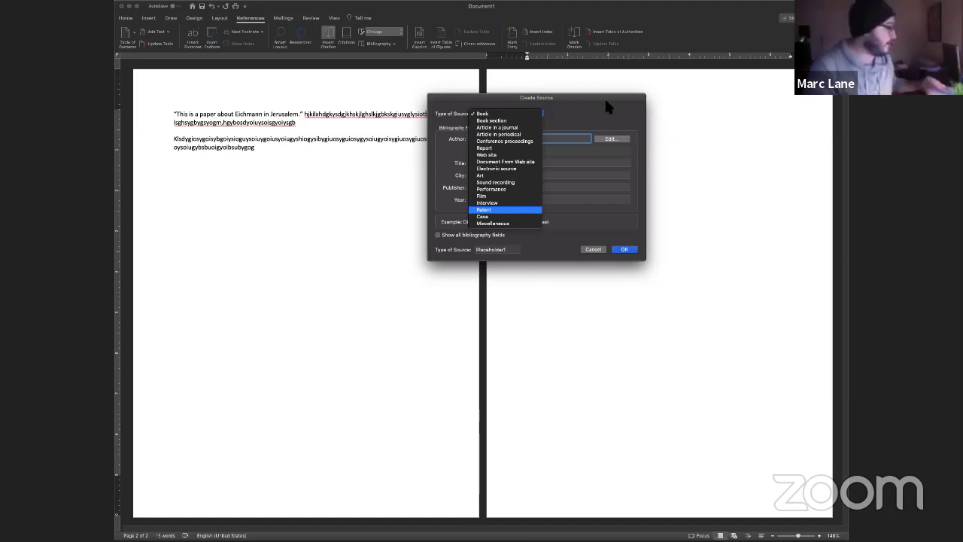
key(Escape)
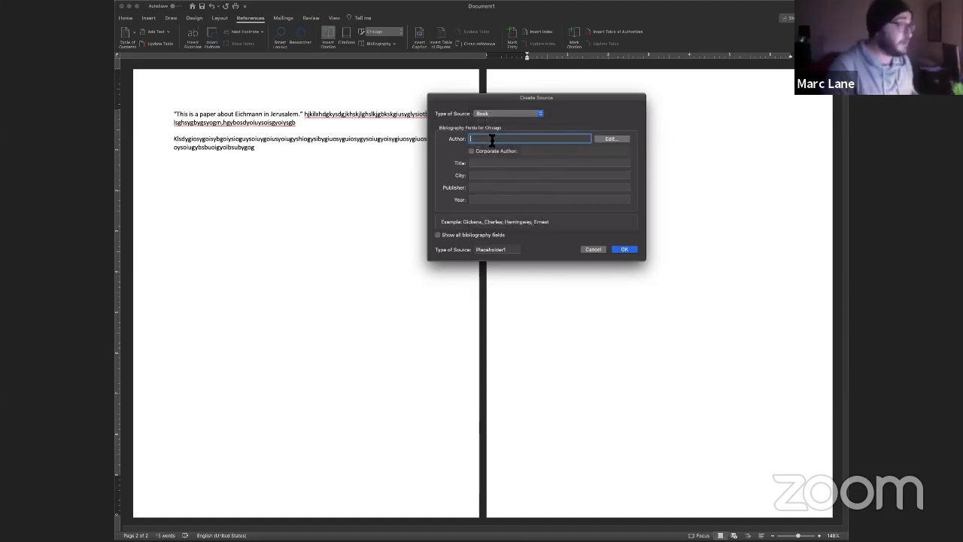
text(Theodore H)
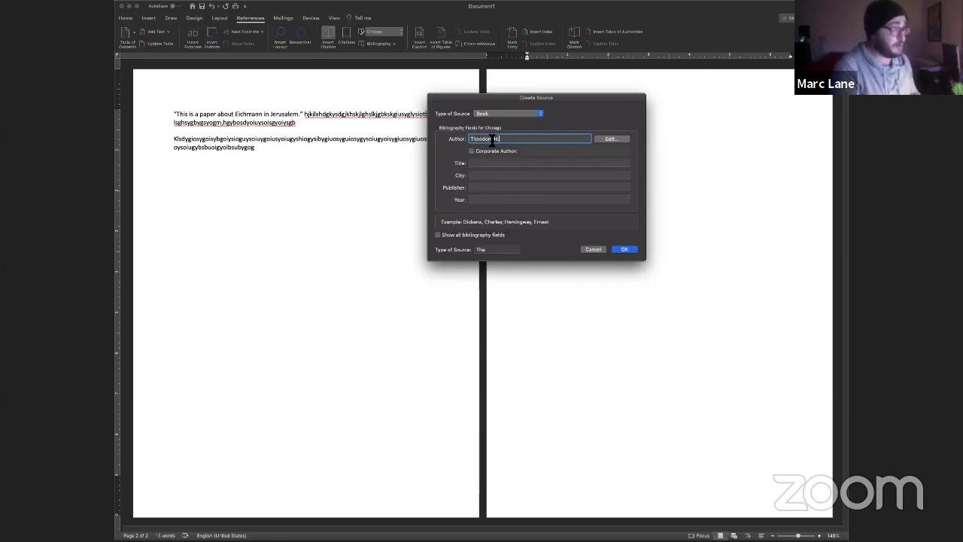
text(. White)
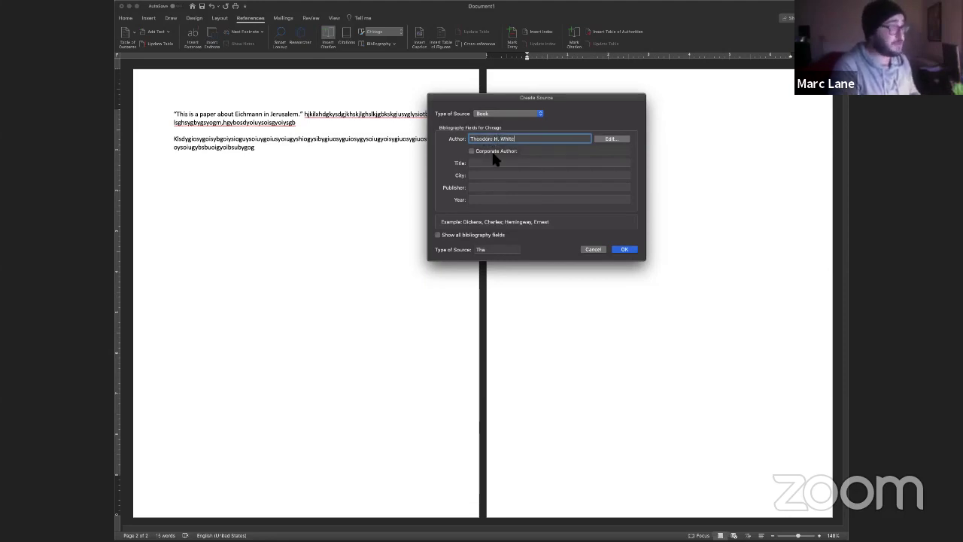
click(493, 163)
text(The Mes)
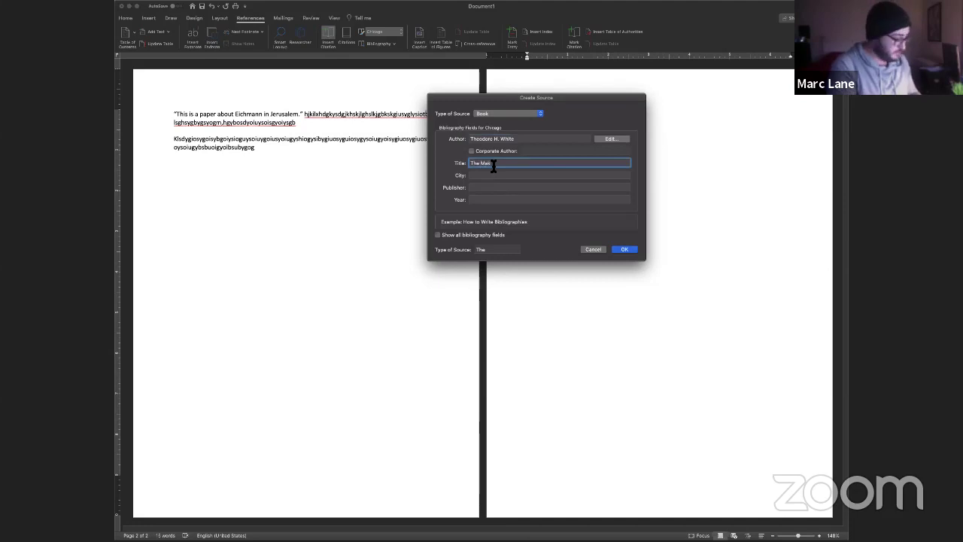
text( of the Presid)
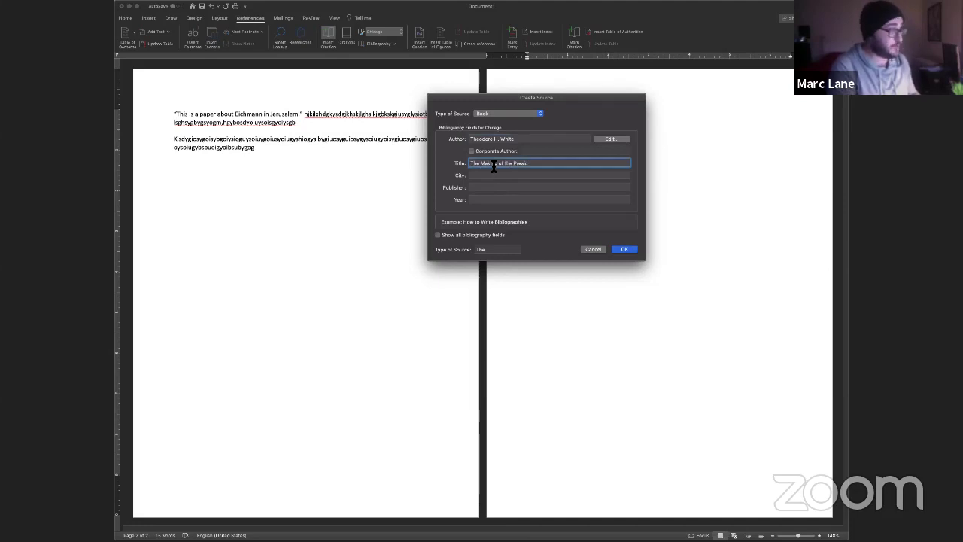
text(ent: 196)
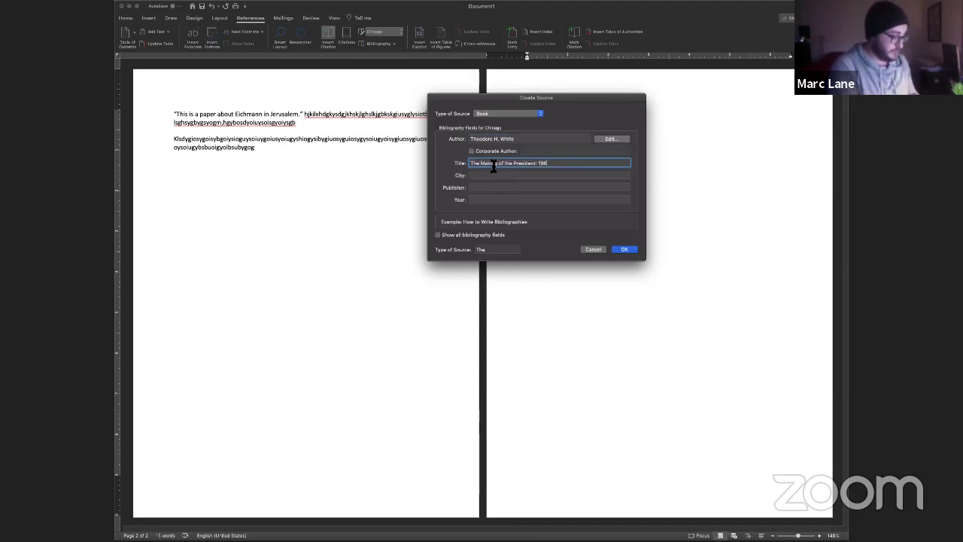
text(8)
Set the book source's city to New York, NY, its publisher to HarperCollins and its year to 2010.
click(492, 175)
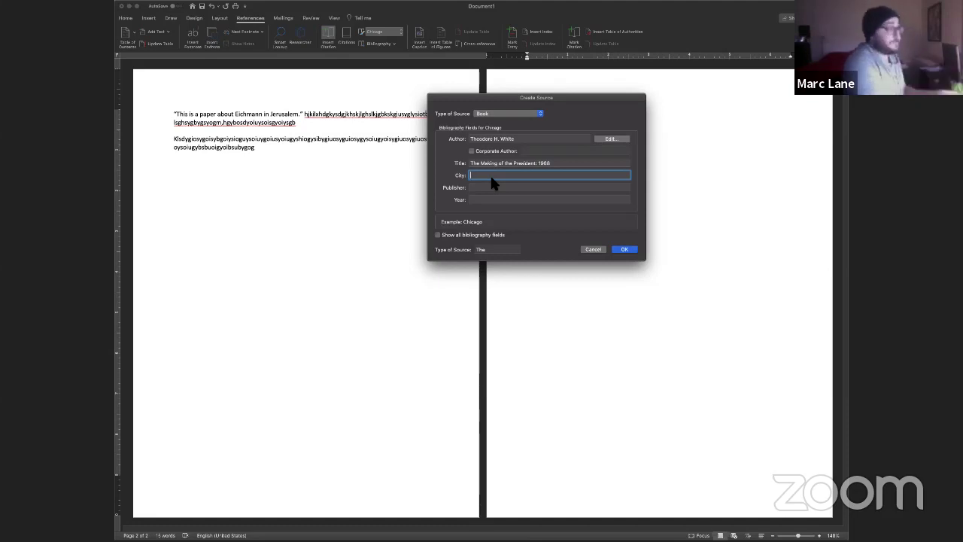
text(New y)
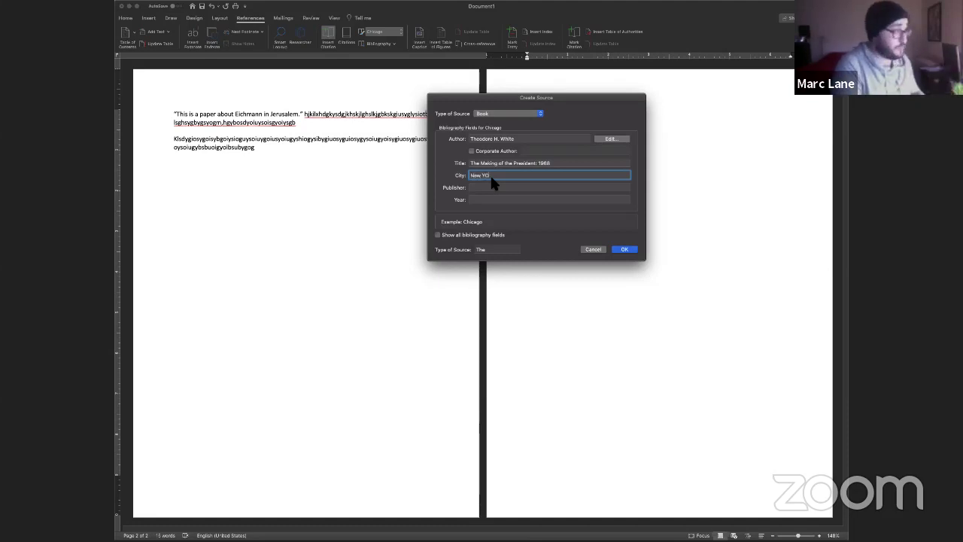
key(BackSpace)
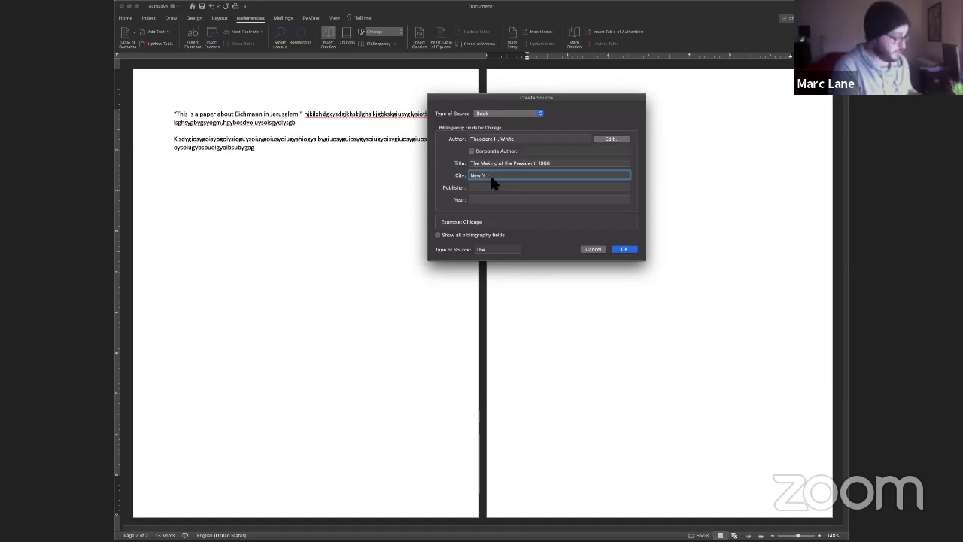
text(or)
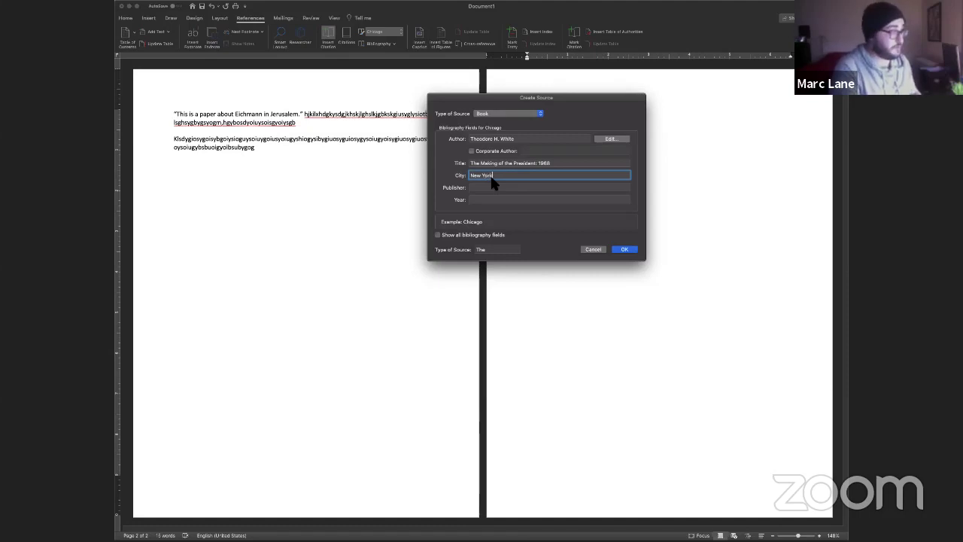
text(k, NY)
key(Tab)
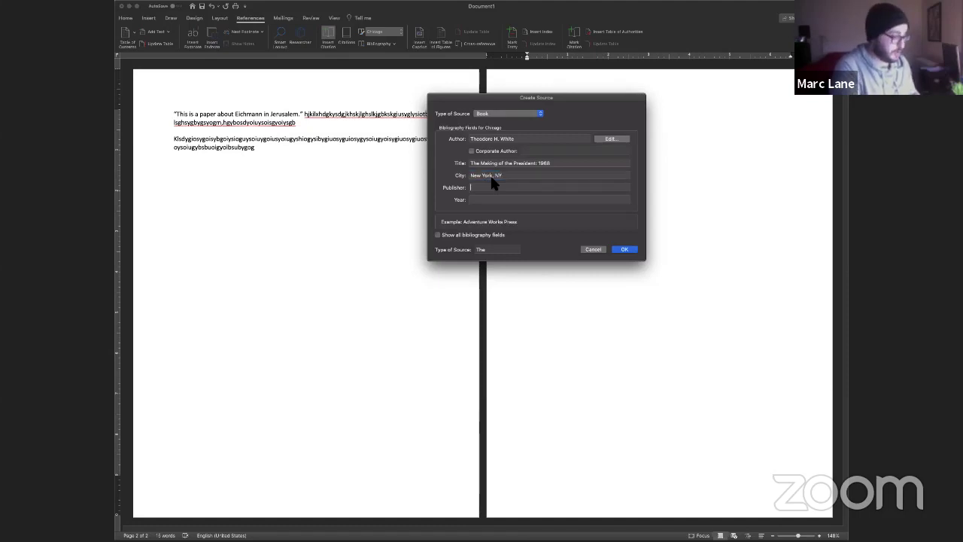
text(Harpe)
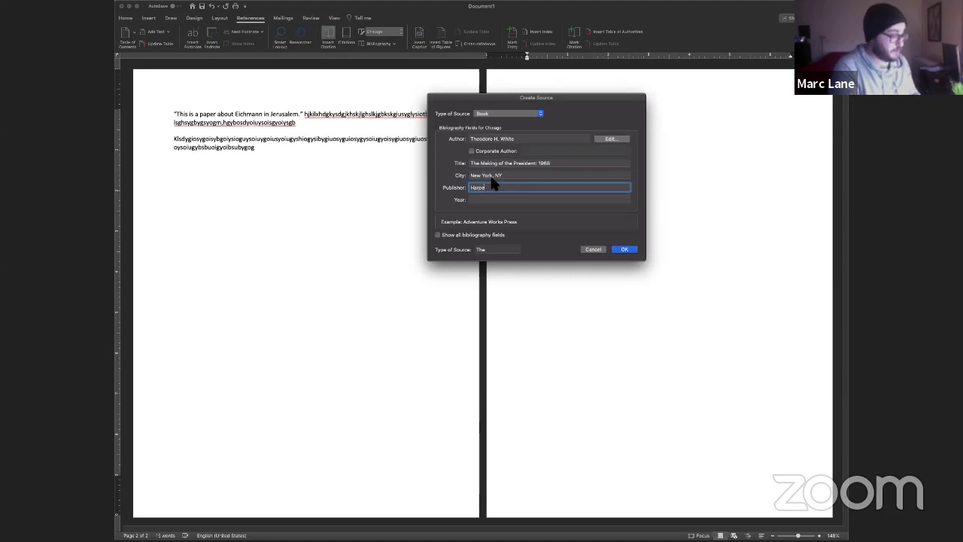
text(rCollins)
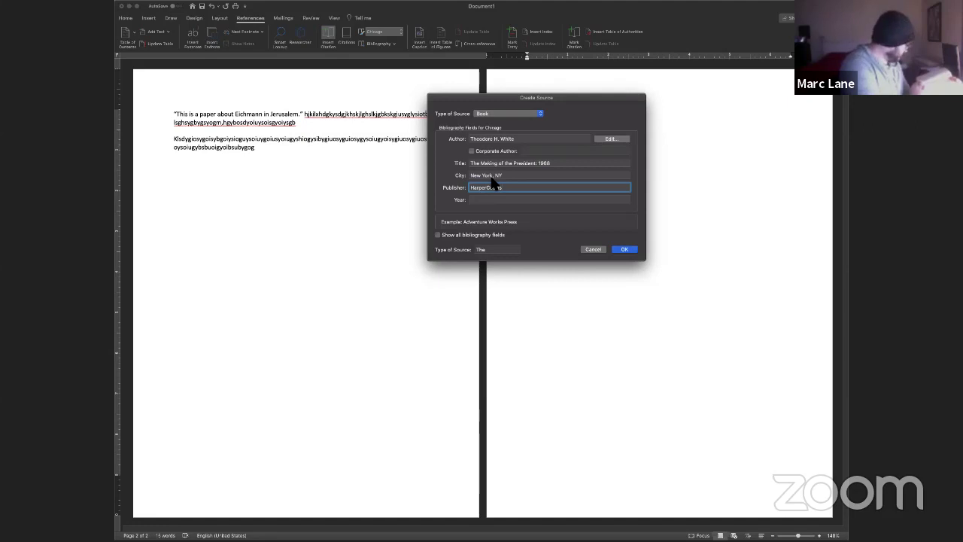
key(Tab)
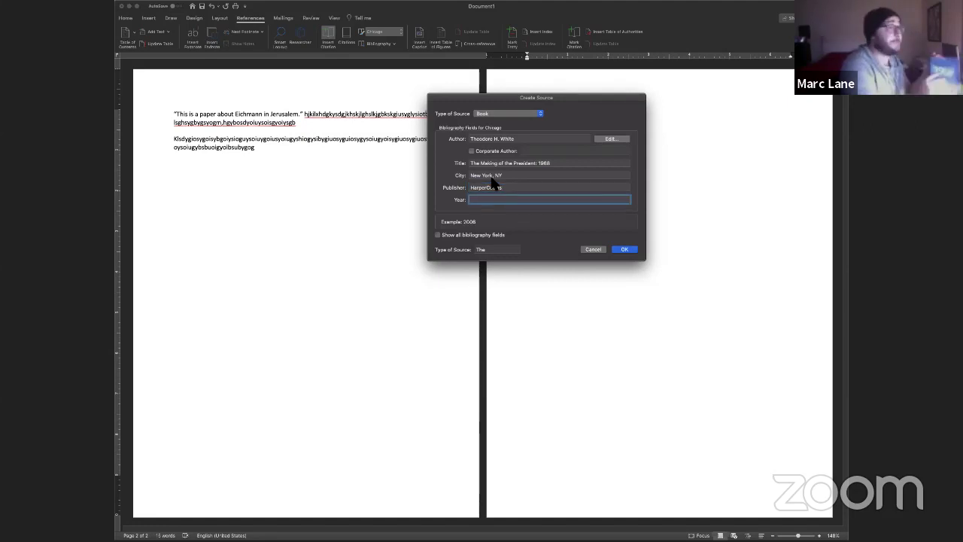
text(2010)
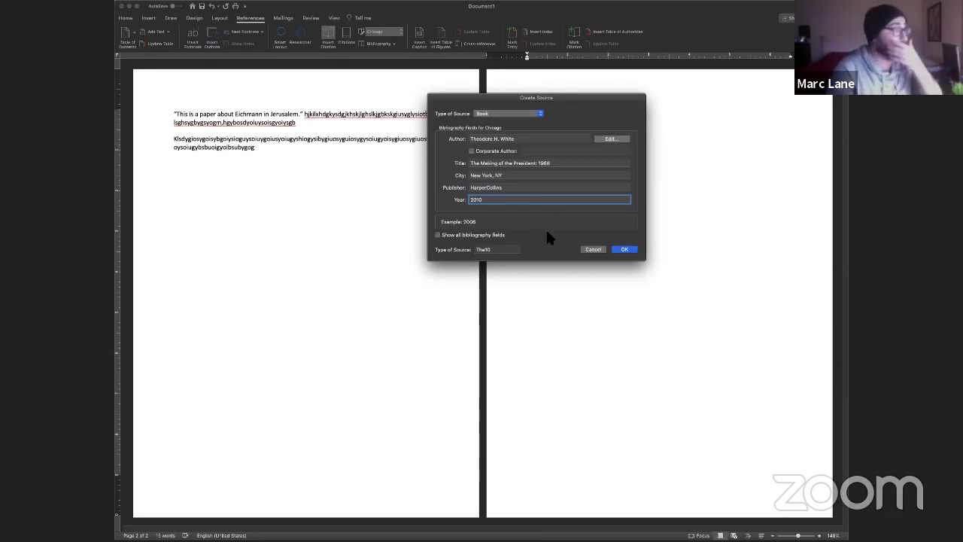
Keep Book as the source type and insert the new source's citation after the second page's heading.
click(500, 114)
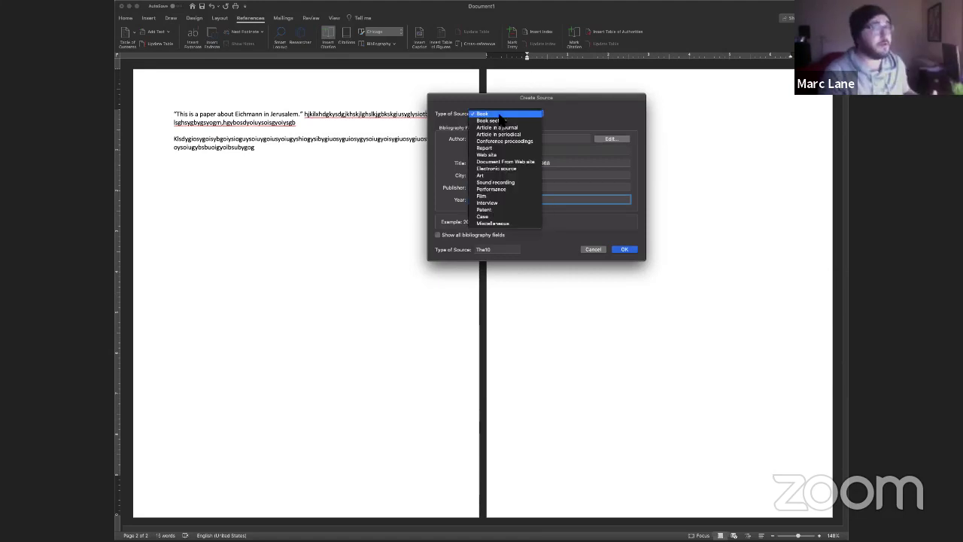
click(499, 114)
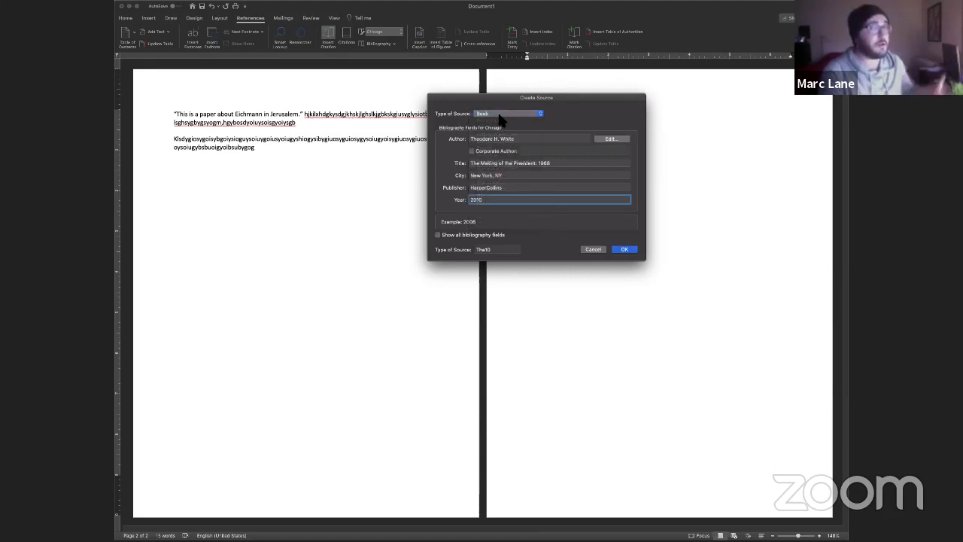
click(625, 250)
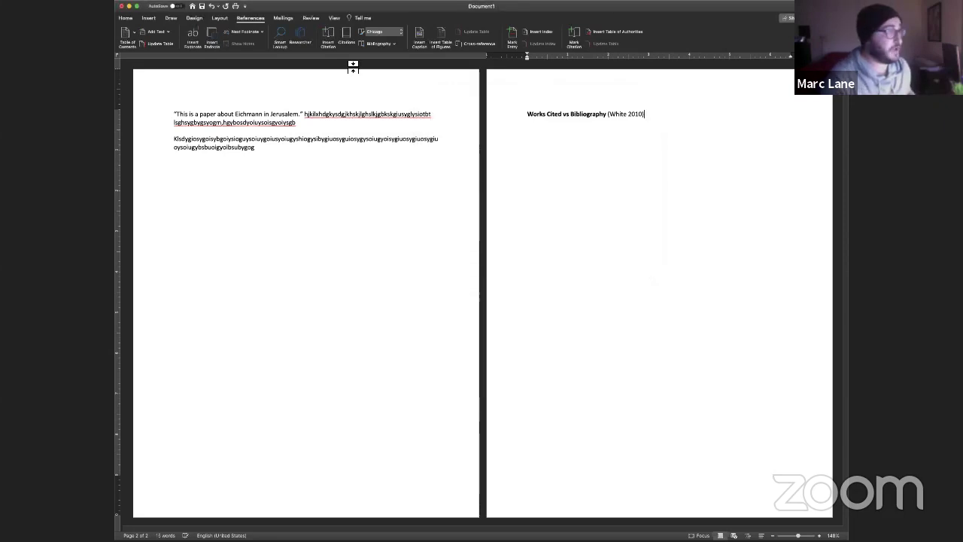
Show the document's citation list and insert the Theodore H. White source at the end of the second paragraph.
click(346, 38)
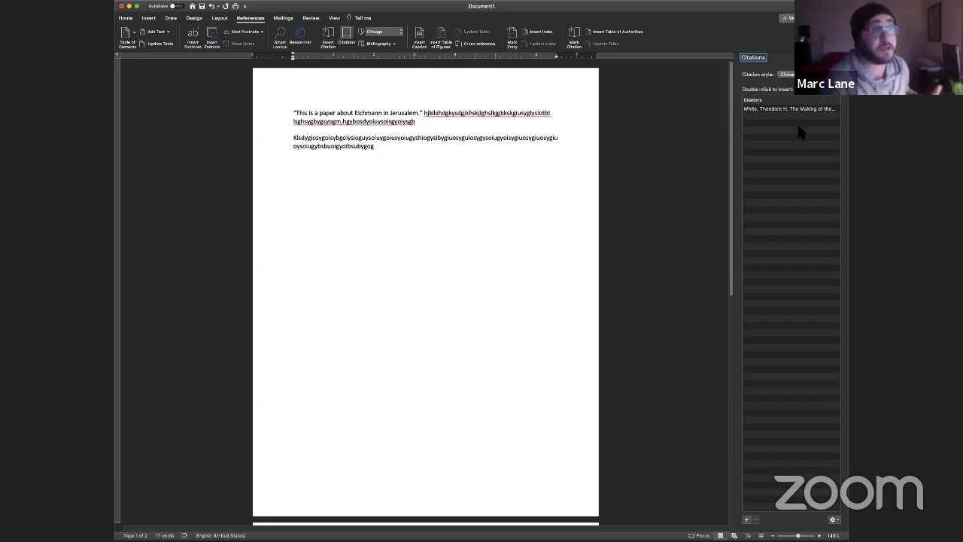
click(760, 110)
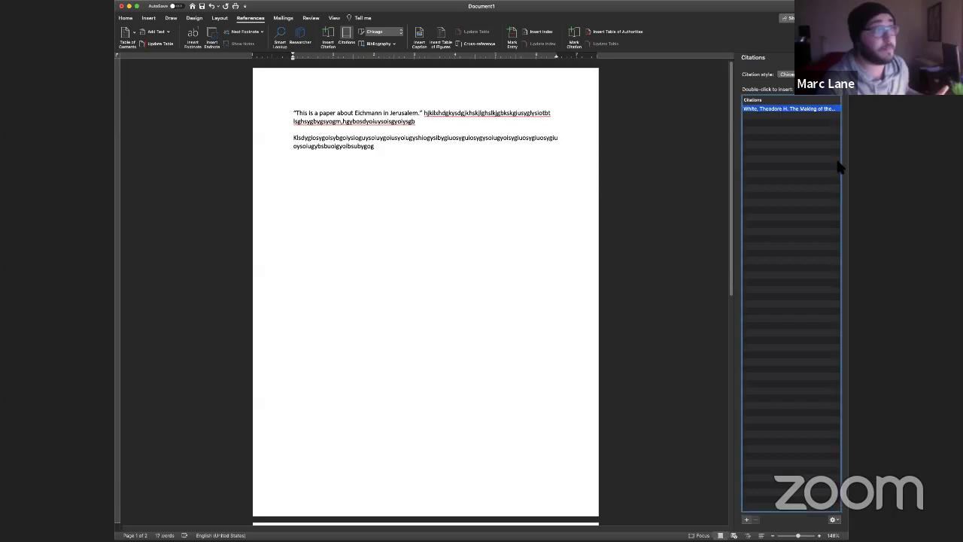
double_click(782, 110)
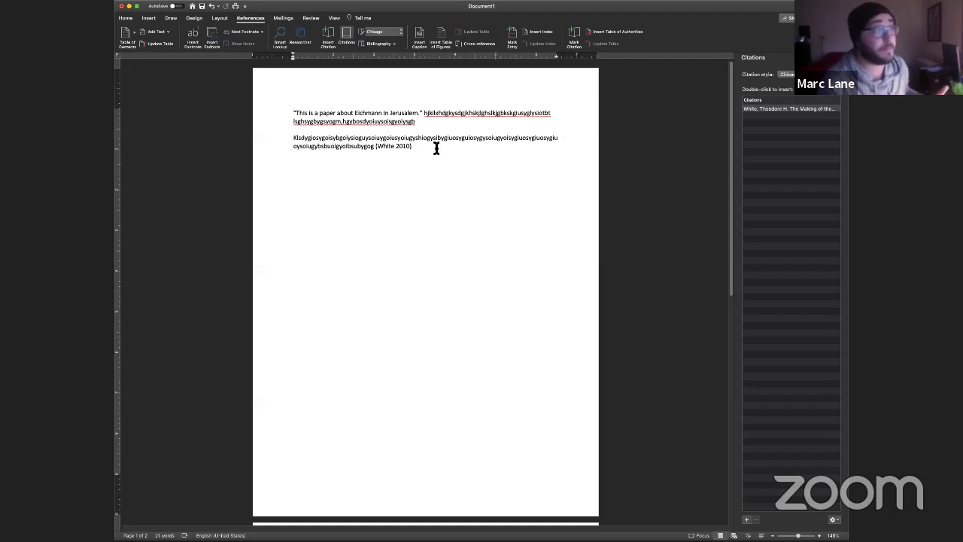
key(Return)
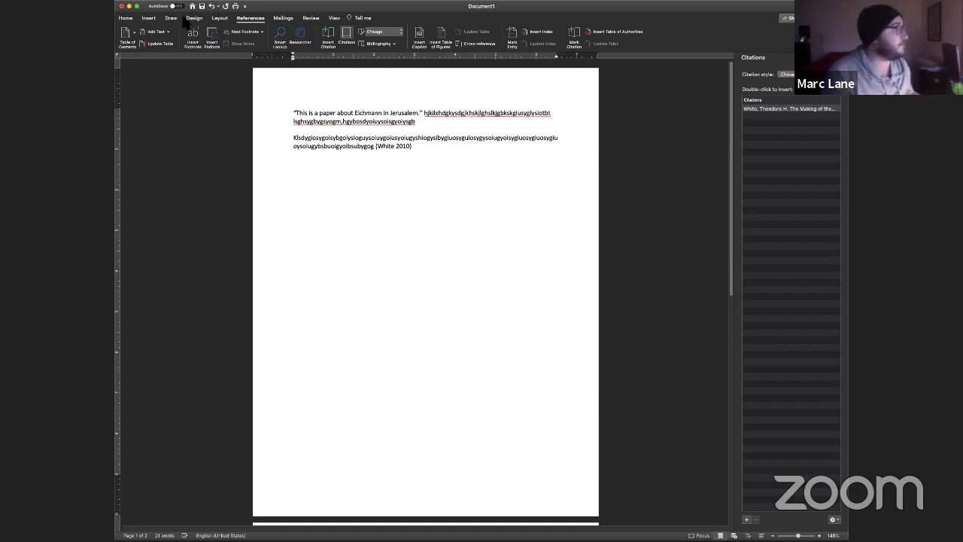
Insert a bibliography on its own page after the paper's text and display the pages side by side.
click(148, 18)
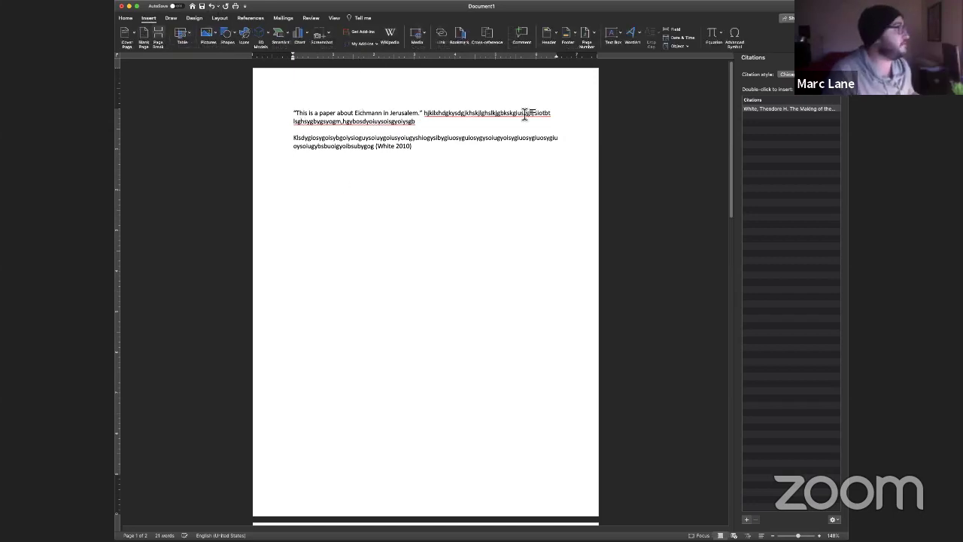
scroll(396, 325, down, 2)
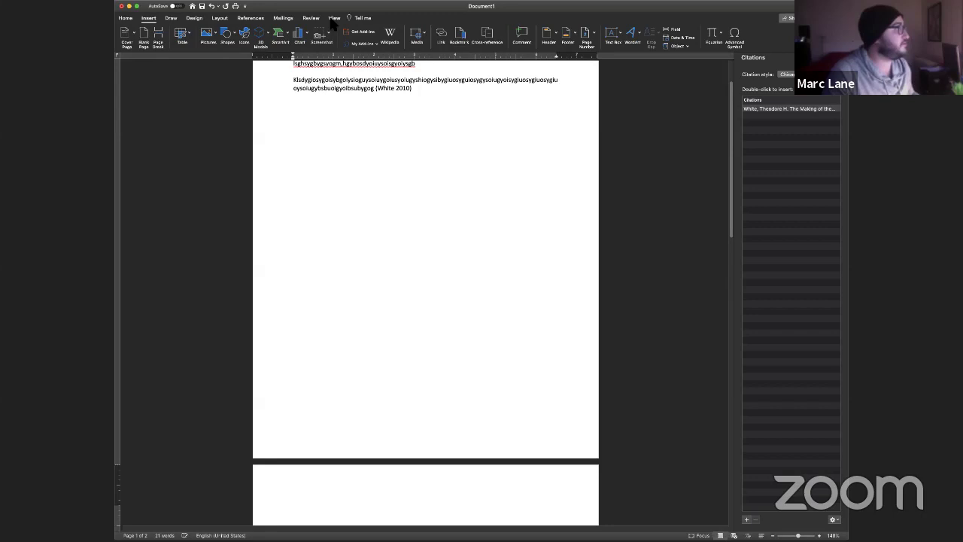
click(333, 18)
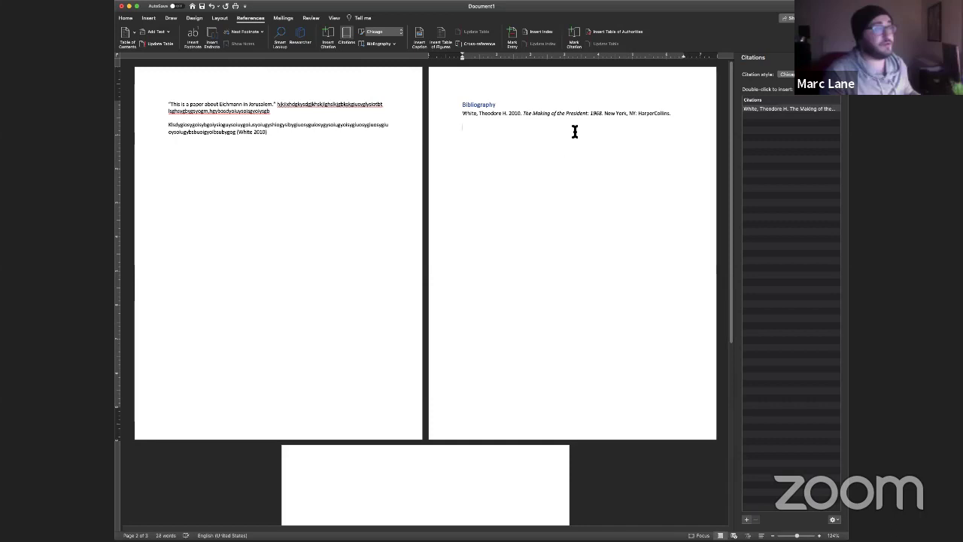
Set the citation style to MLA and insert another bibliography below the existing one.
click(410, 32)
click(382, 45)
click(381, 44)
click(422, 83)
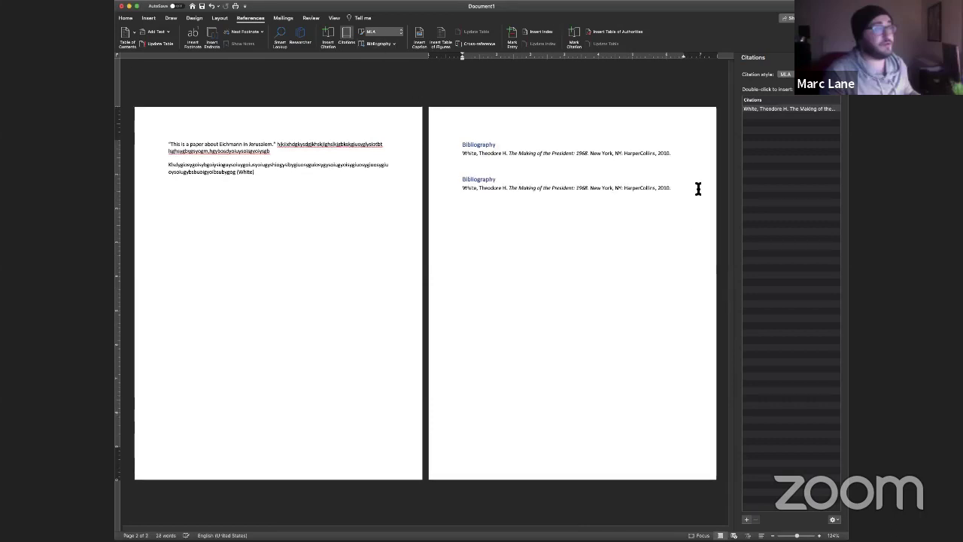
Delete the duplicate bibliography under the first one and set the citation style to Chicago.
click(697, 189)
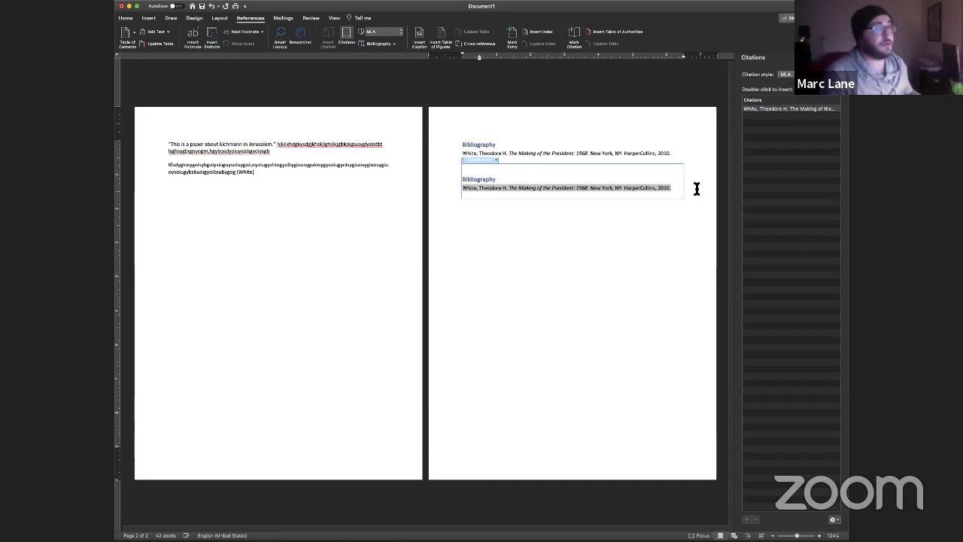
drag(513, 216, 455, 178)
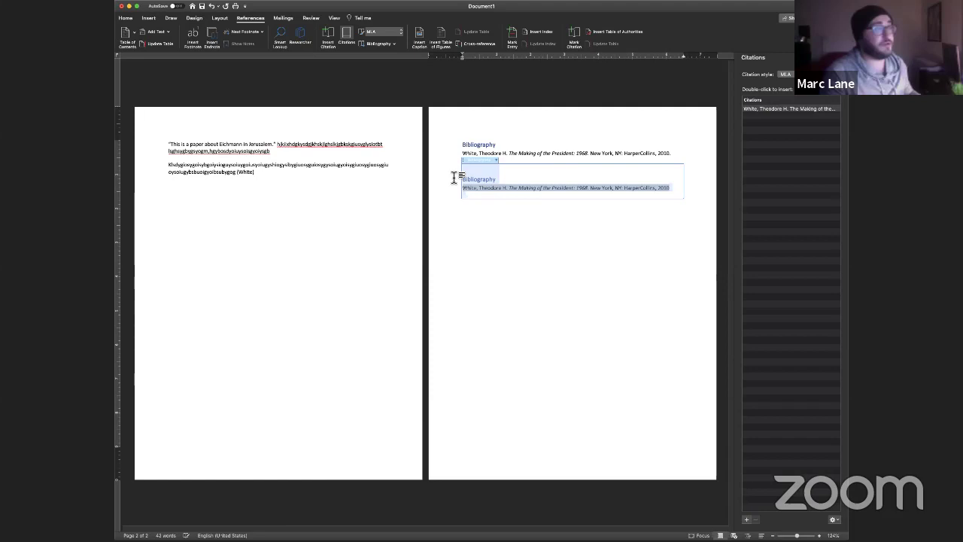
key(BackSpace)
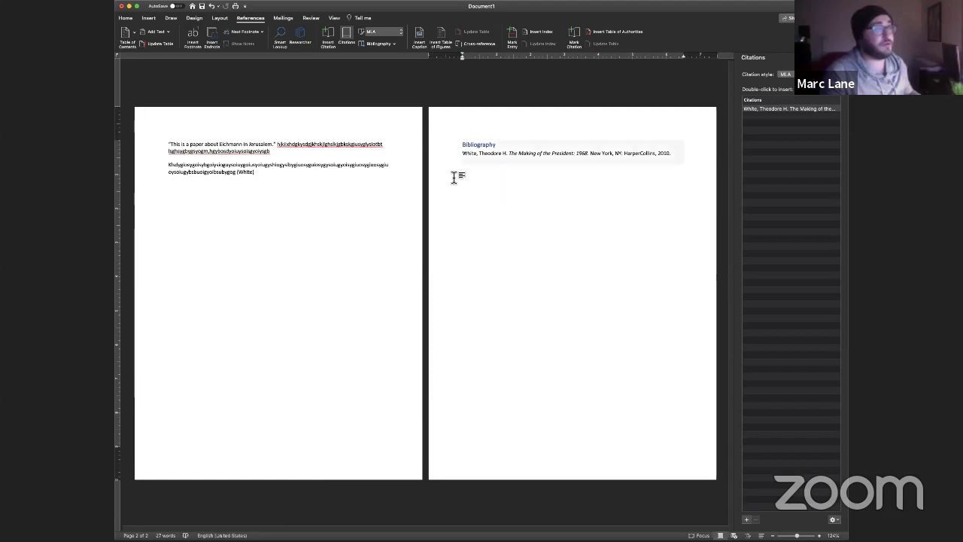
click(380, 31)
click(393, 26)
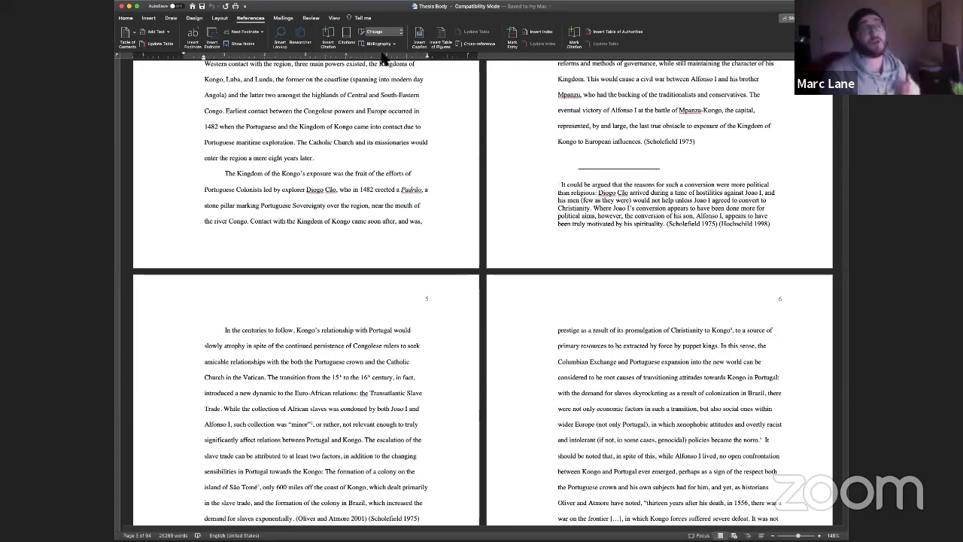
Examine the topic sections of the bibliography in the Thesis Body document, from Early Congolese History onward.
key(super+End)
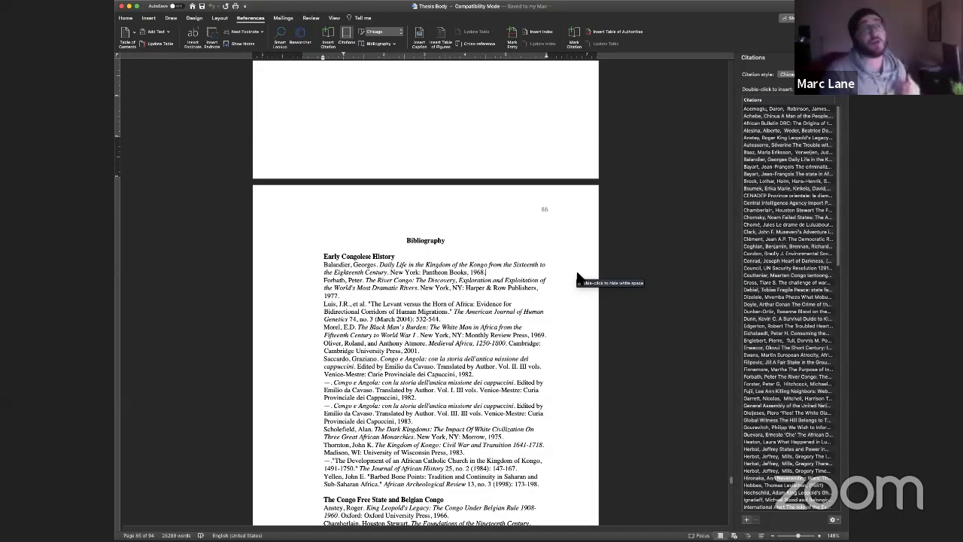
click(578, 277)
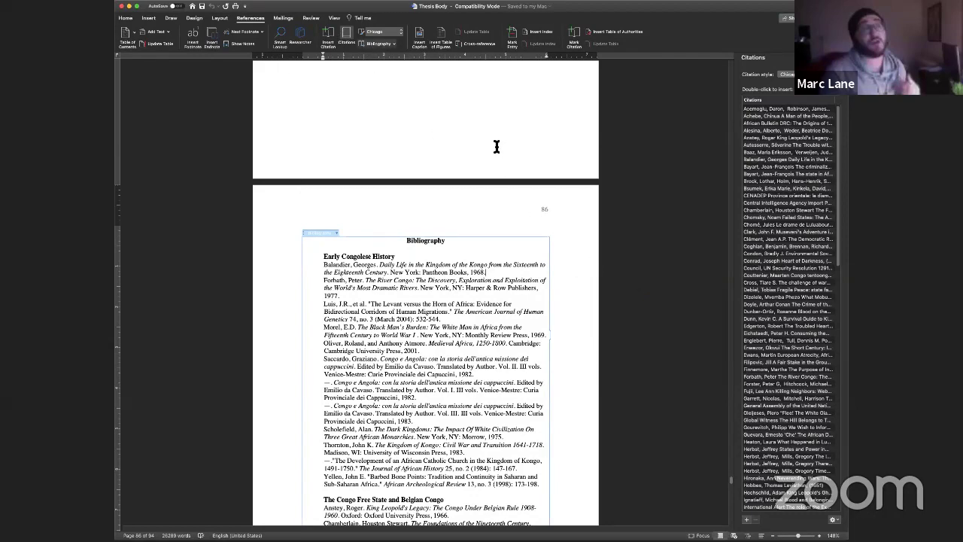
scroll(457, 299, down, 3)
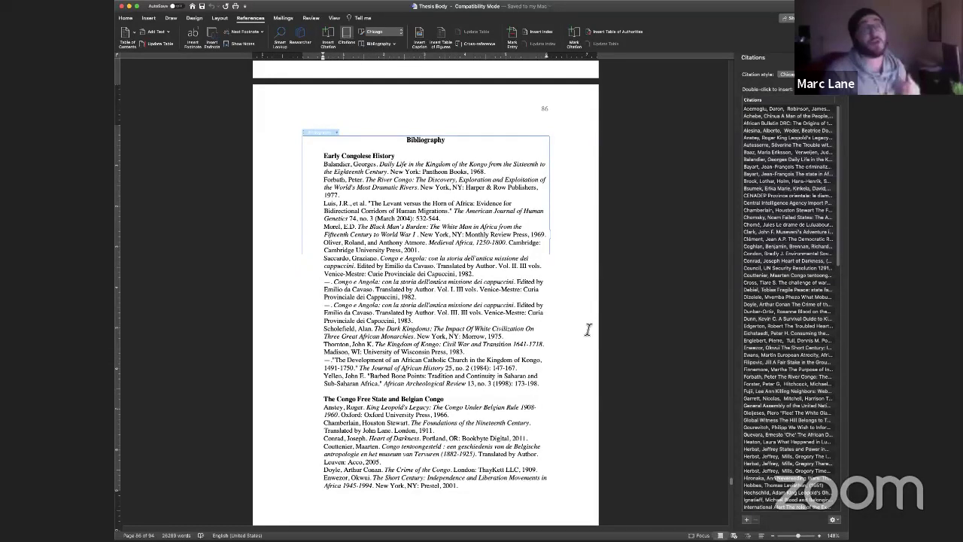
scroll(451, 256, up, 3)
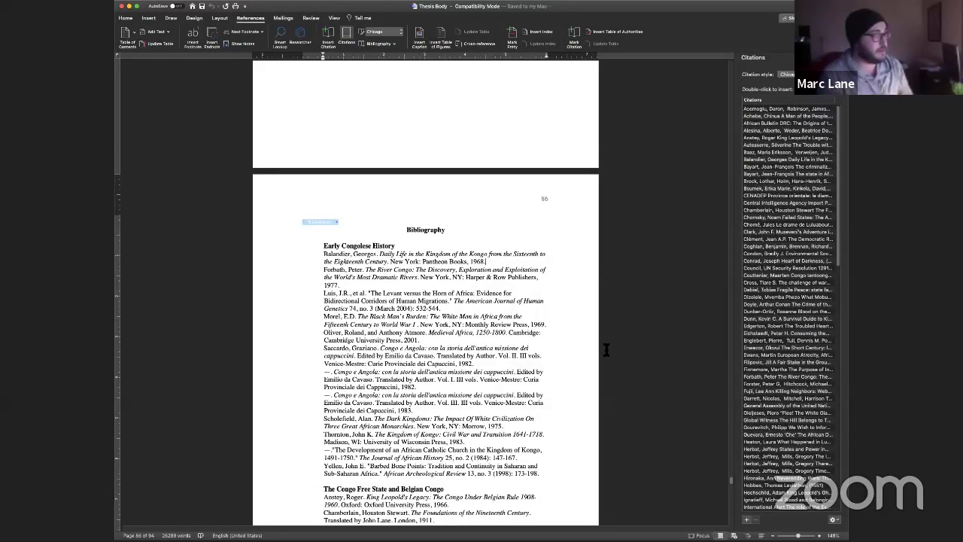
scroll(525, 333, down, 10)
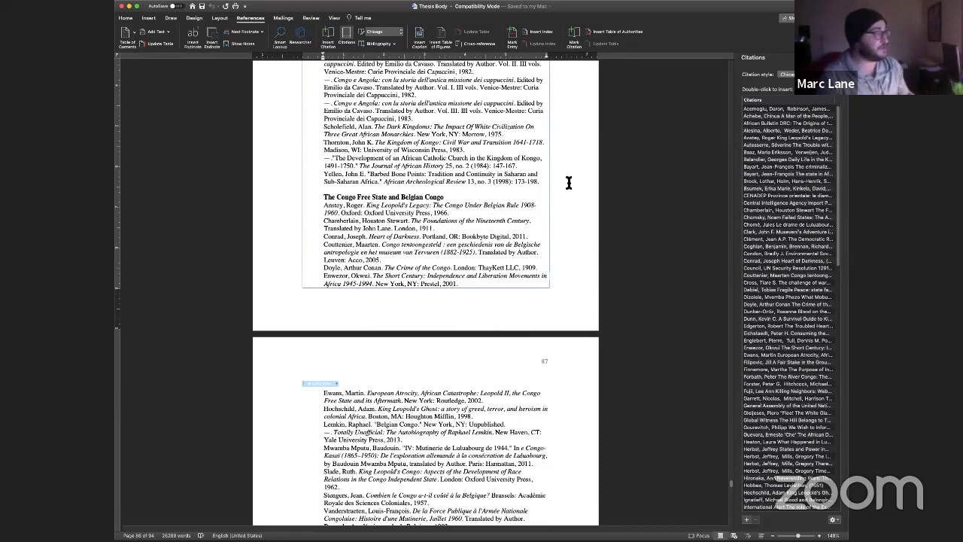
scroll(569, 182, down, 20)
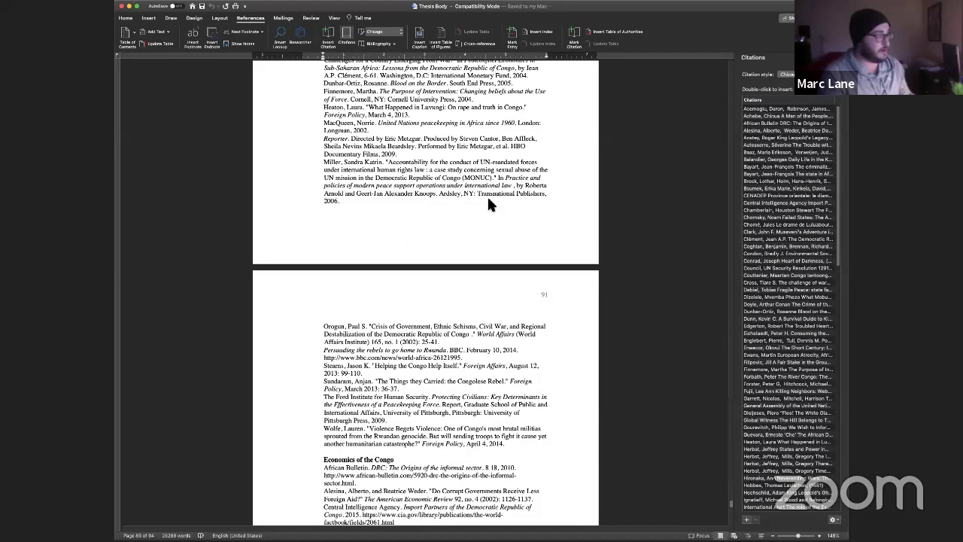
scroll(487, 195, down, 5)
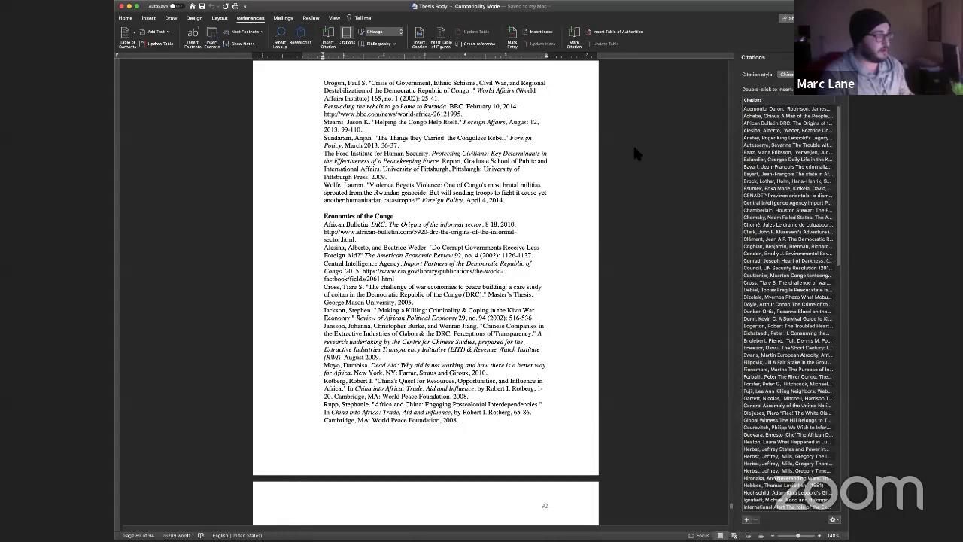
scroll(632, 149, down, 15)
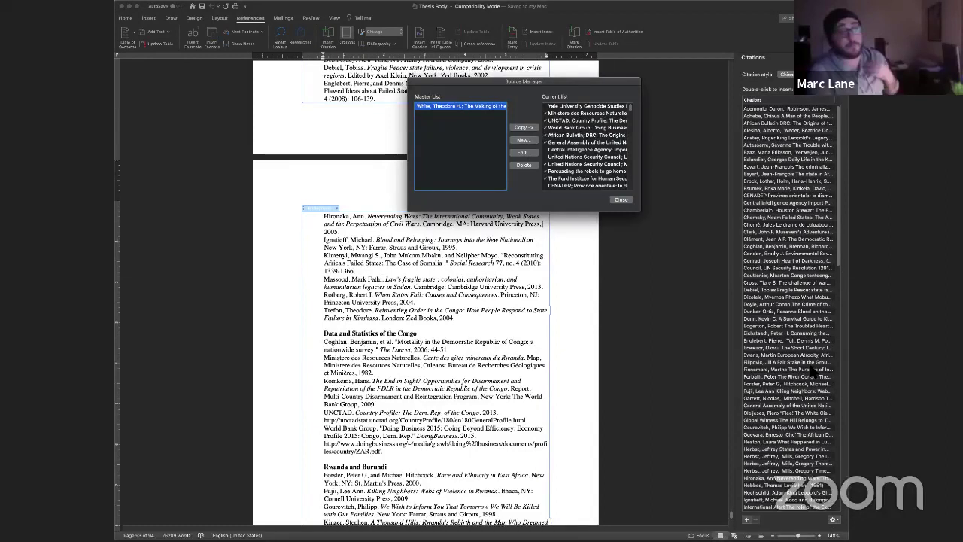
key(Escape)
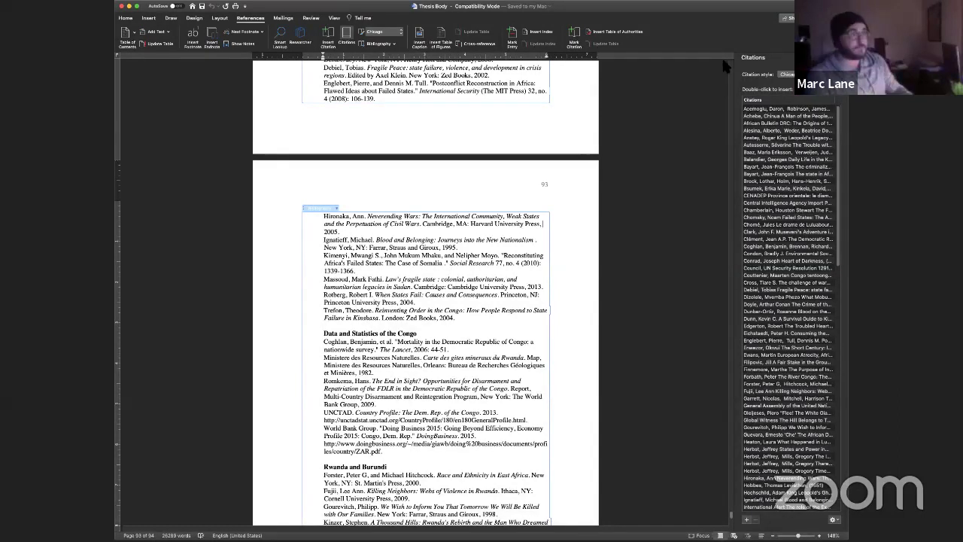
Copy all of the thesis's sources from the current list to the master list in the Source Manager.
click(834, 520)
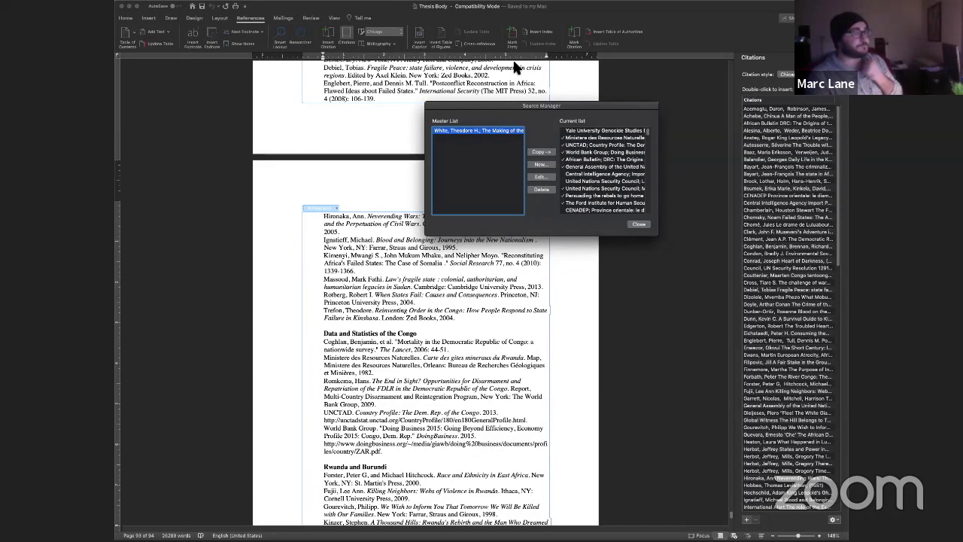
drag(606, 105, 515, 63)
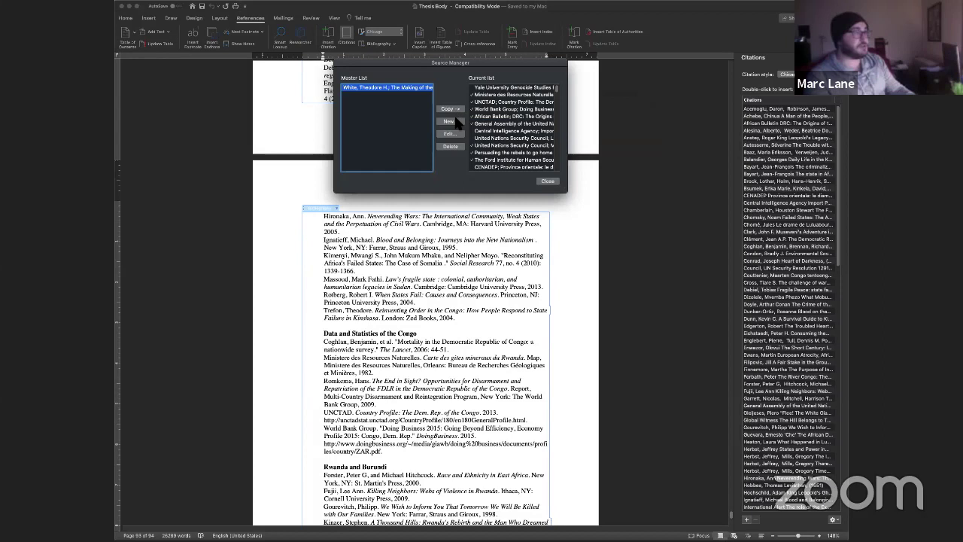
key(Tab)
key(super+a)
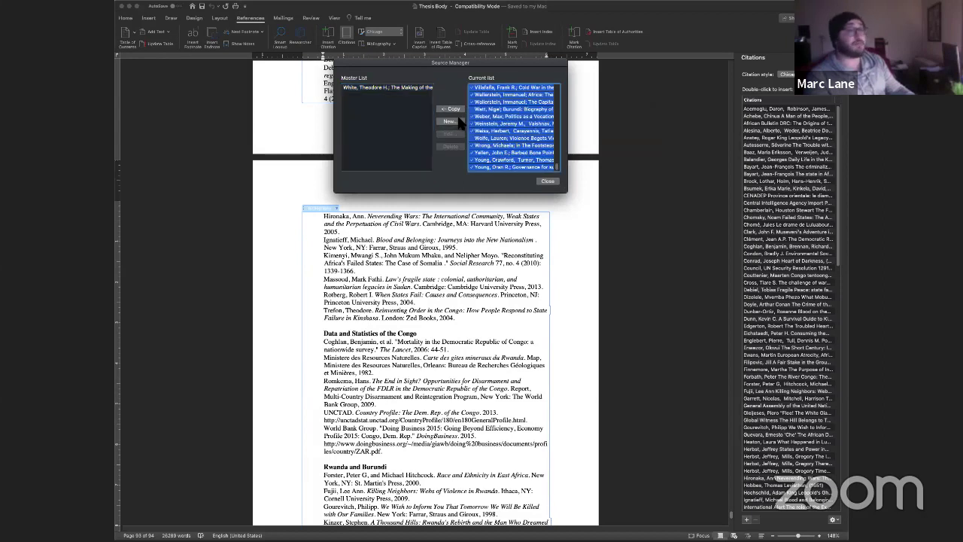
click(450, 109)
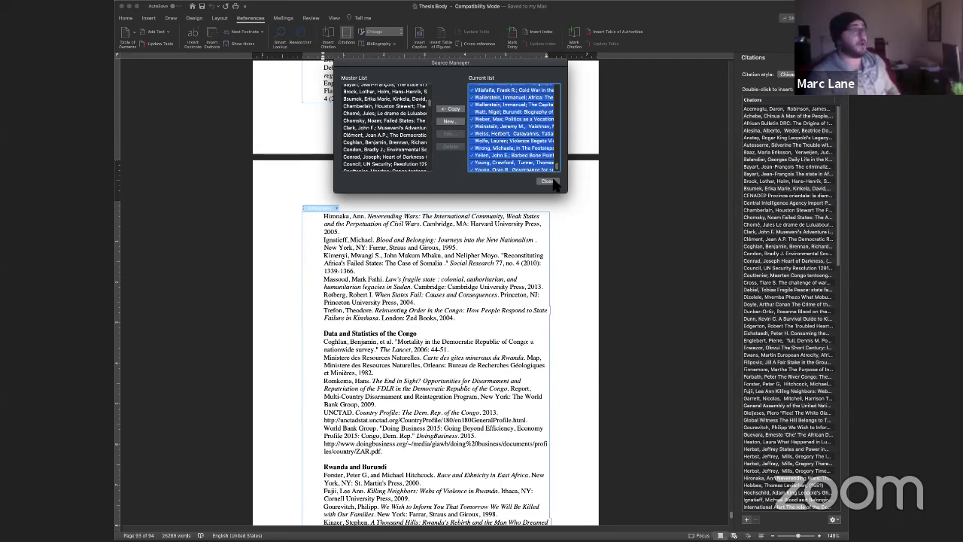
click(549, 182)
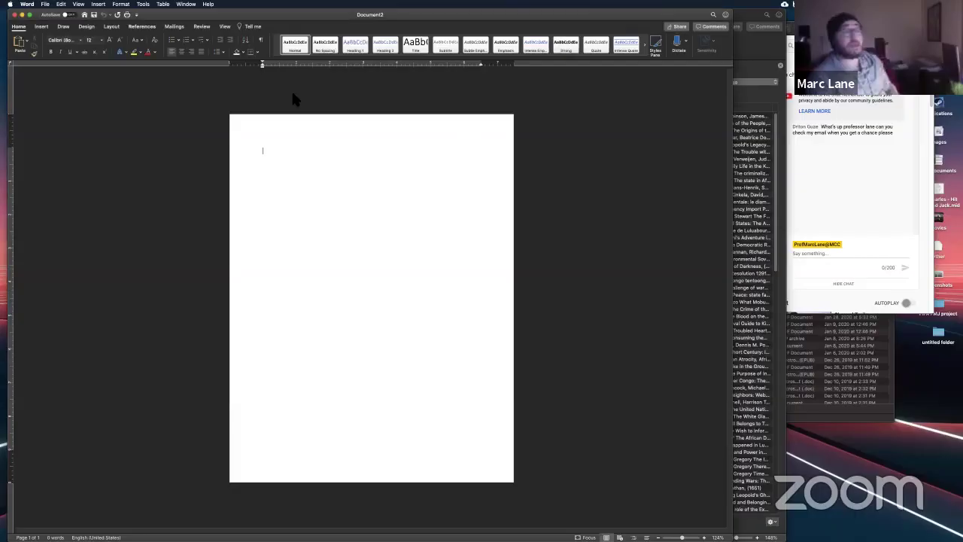
Show the blank document's citation list and open the Citation Source Manager.
click(141, 27)
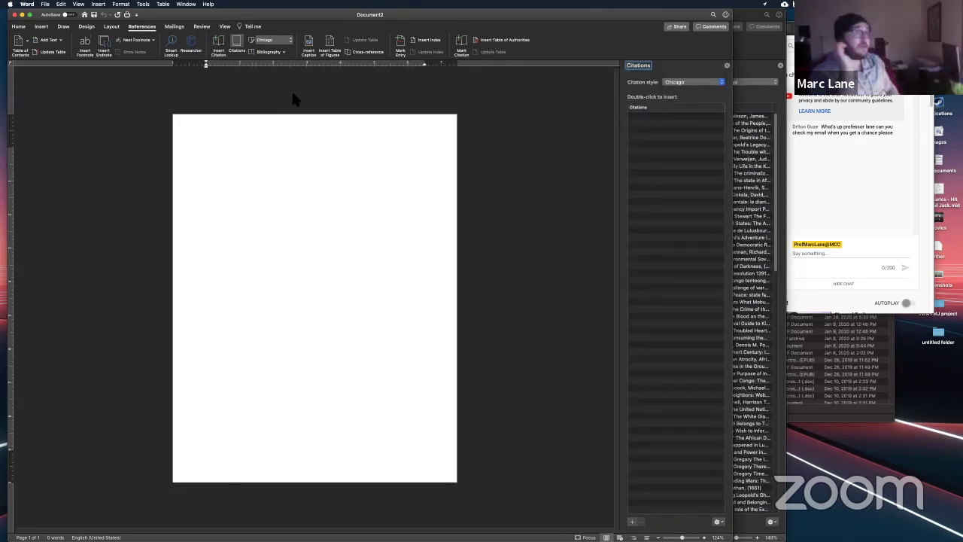
click(718, 522)
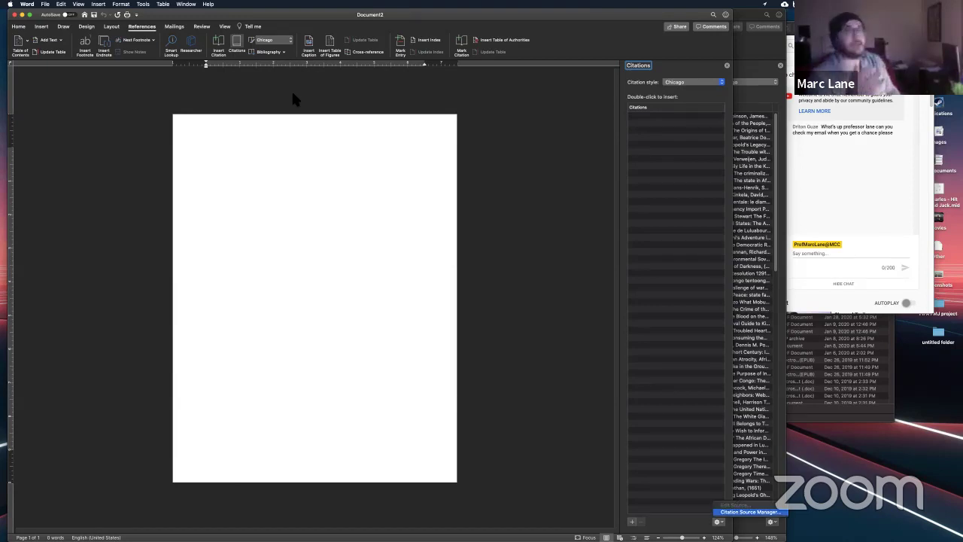
click(751, 512)
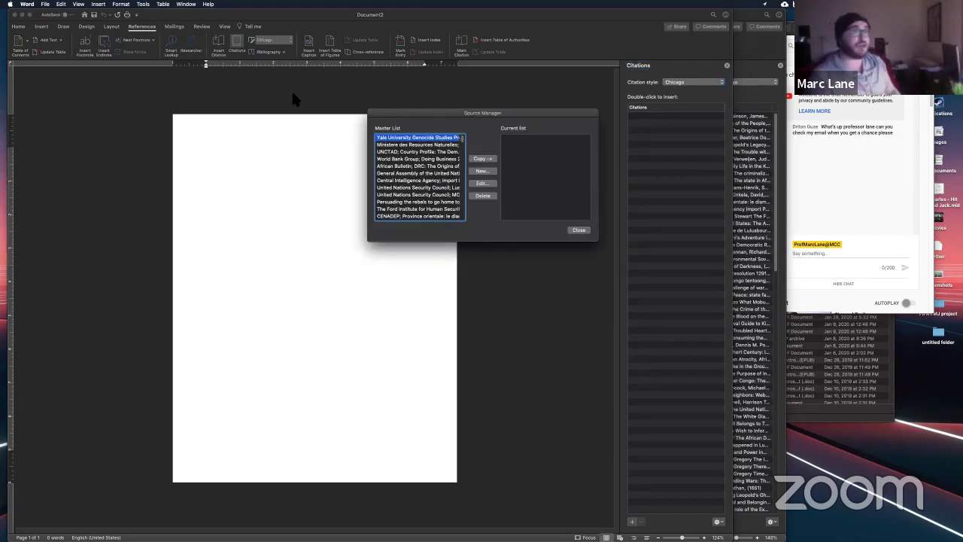
Look through the sources available in the master list.
scroll(420, 178, down, 3)
scroll(420, 178, down, 10)
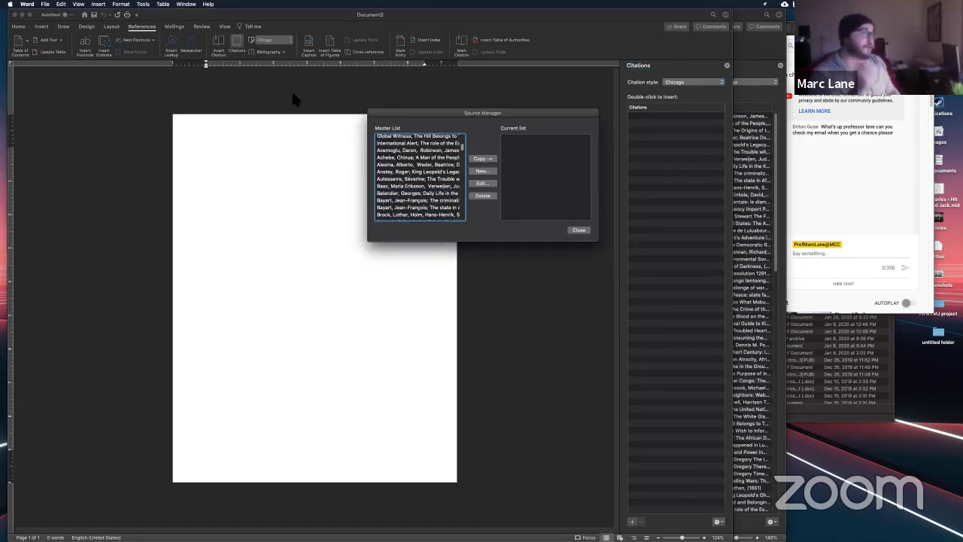
scroll(420, 177, down, 5)
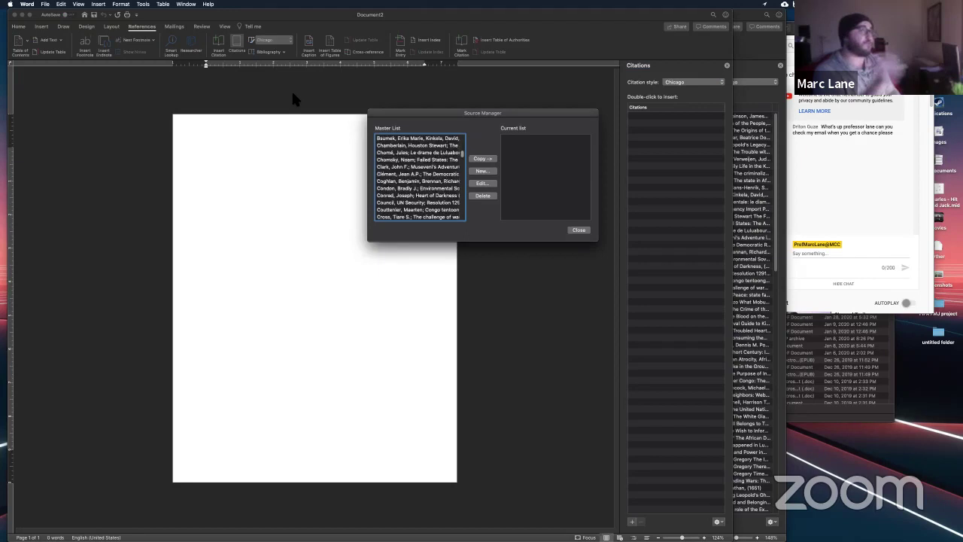
scroll(420, 178, down, 5)
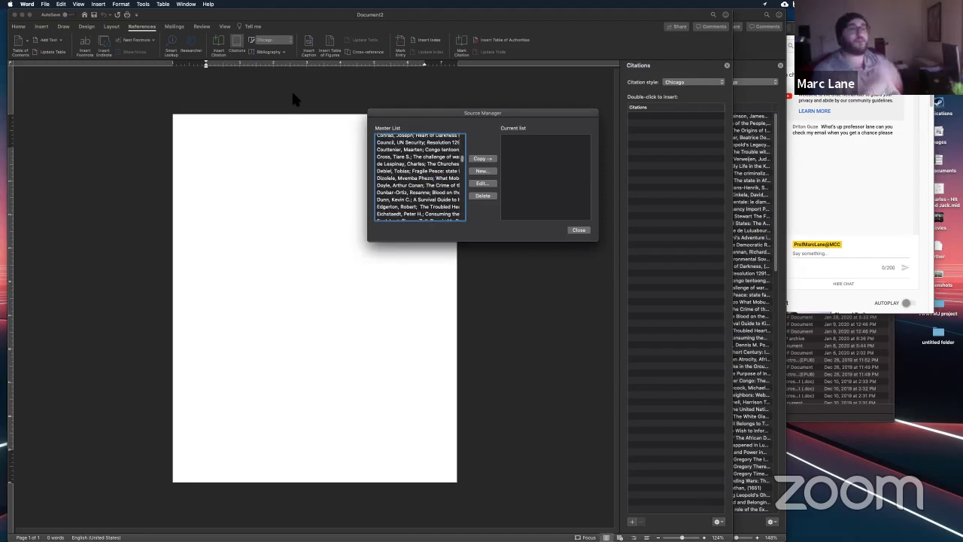
scroll(420, 178, down, 1)
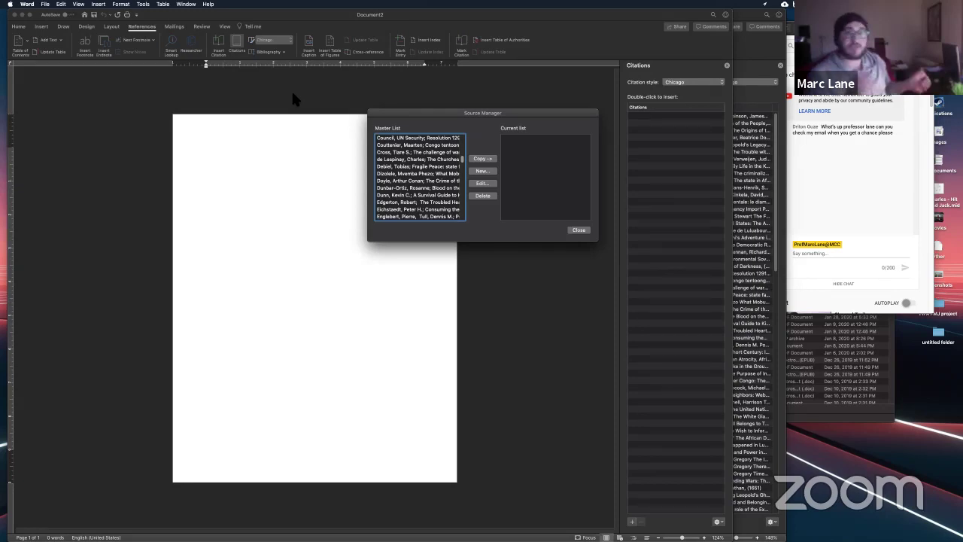
scroll(420, 177, down, 10)
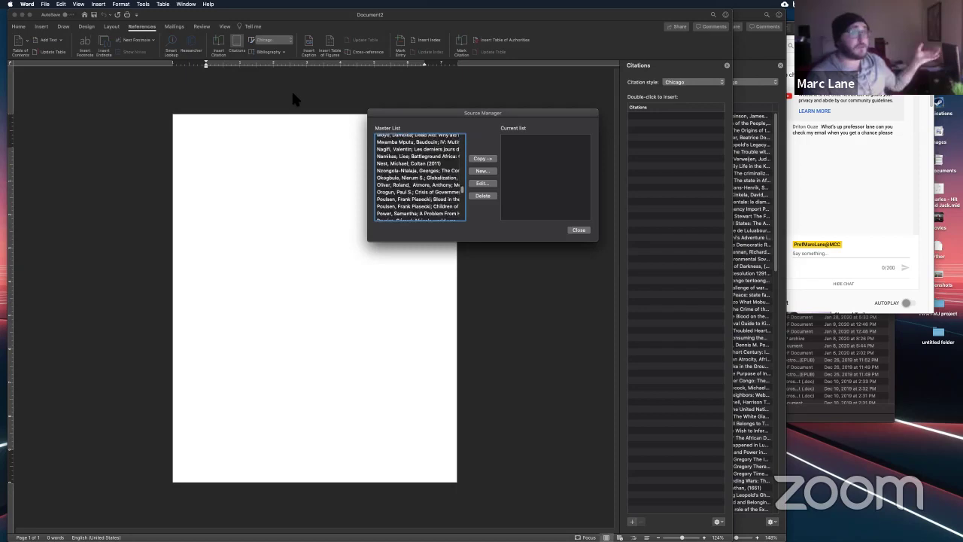
scroll(420, 178, up, 15)
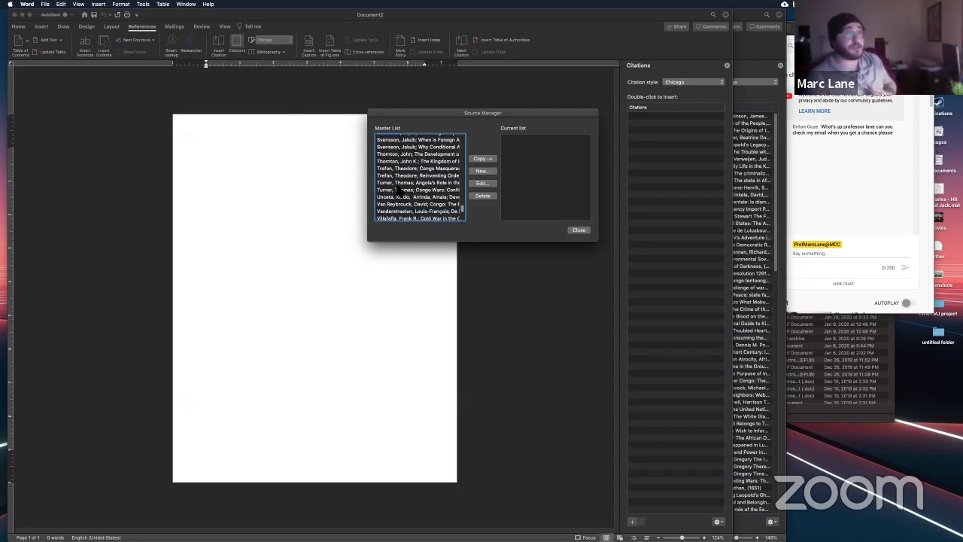
scroll(420, 178, up, 10)
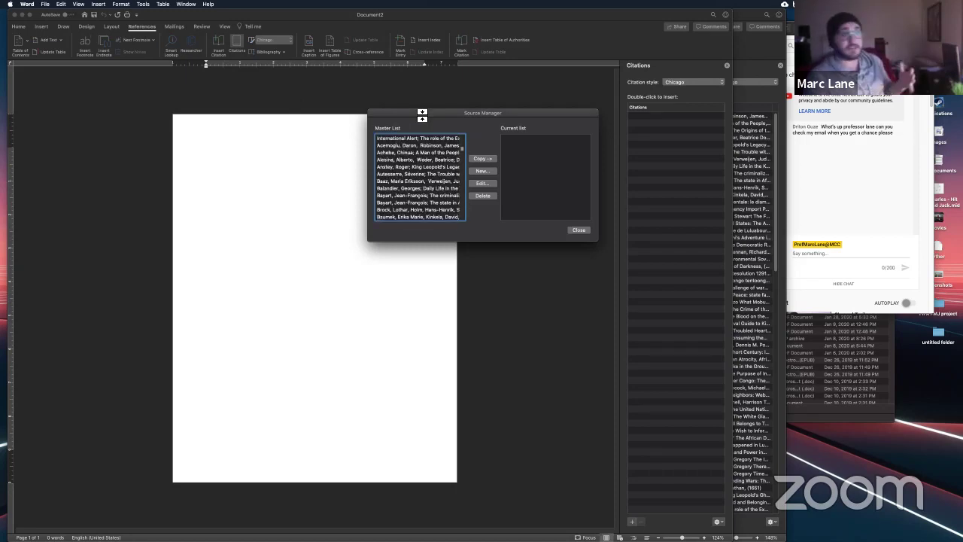
scroll(420, 178, down, 10)
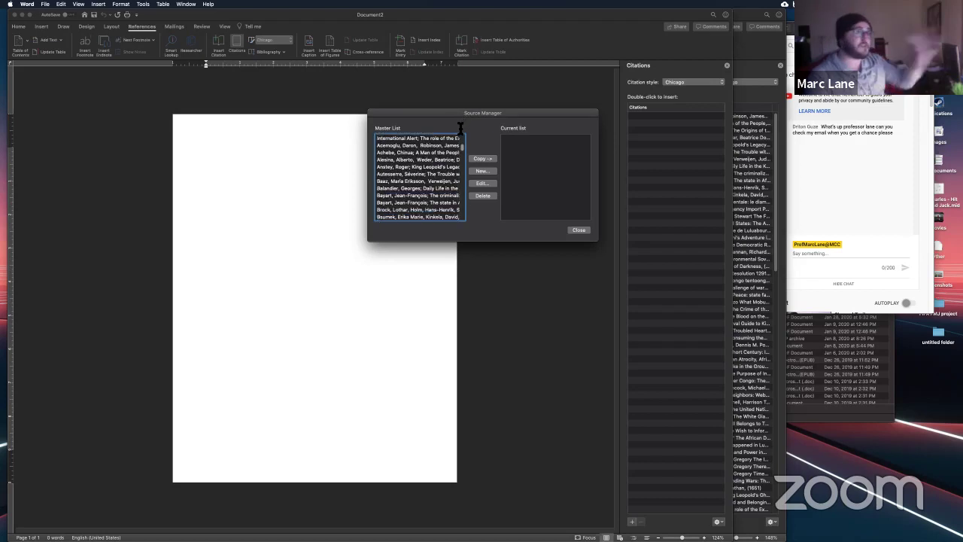
Copy the master-list sources from Le drame de Luluabourg through Trading Conflict for Development into the blank document's current list.
click(418, 185)
key(shift+Down)
key(shift+Down)
key(shift+Down)
key(shift+Down)
key(shift+Down)
key(shift+Down)
key(shift+Down)
key(shift+Down)
key(shift+Down)
key(shift+Down)
key(shift+Down)
key(shift+Down)
key(shift+Down)
key(shift+Down)
key(shift+Down)
key(shift+Down)
key(shift+Down)
key(shift+Down)
key(shift+Down)
key(shift+Down)
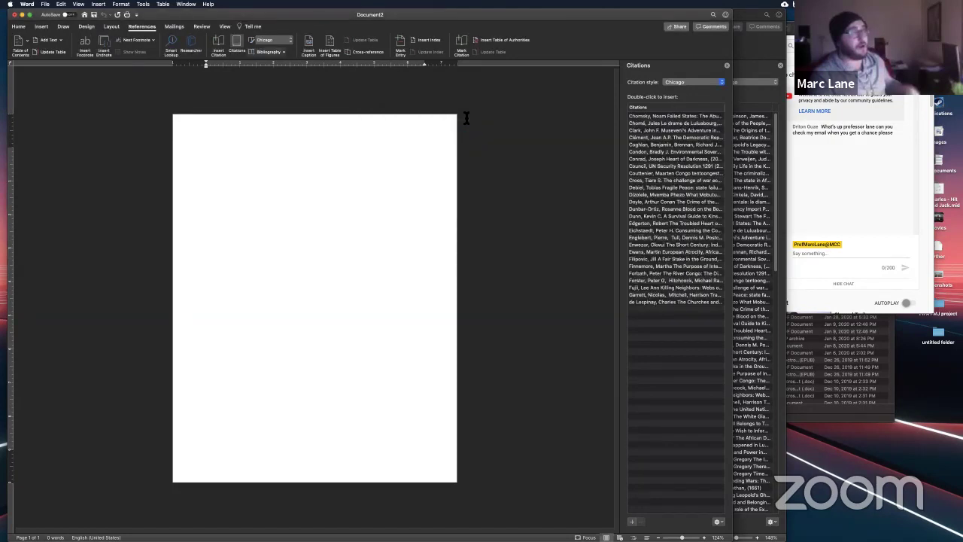
Insert a bibliography of the copied sources into the blank document.
click(269, 52)
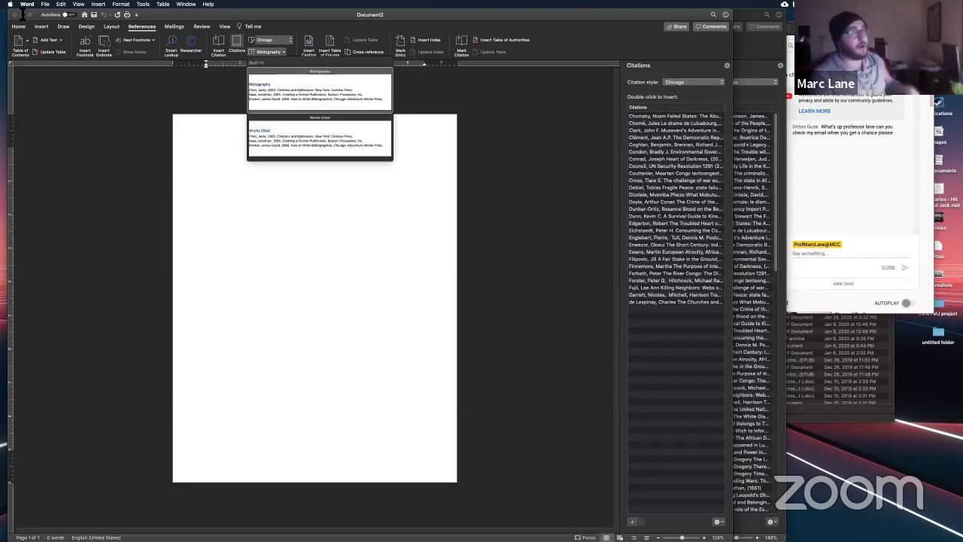
click(379, 156)
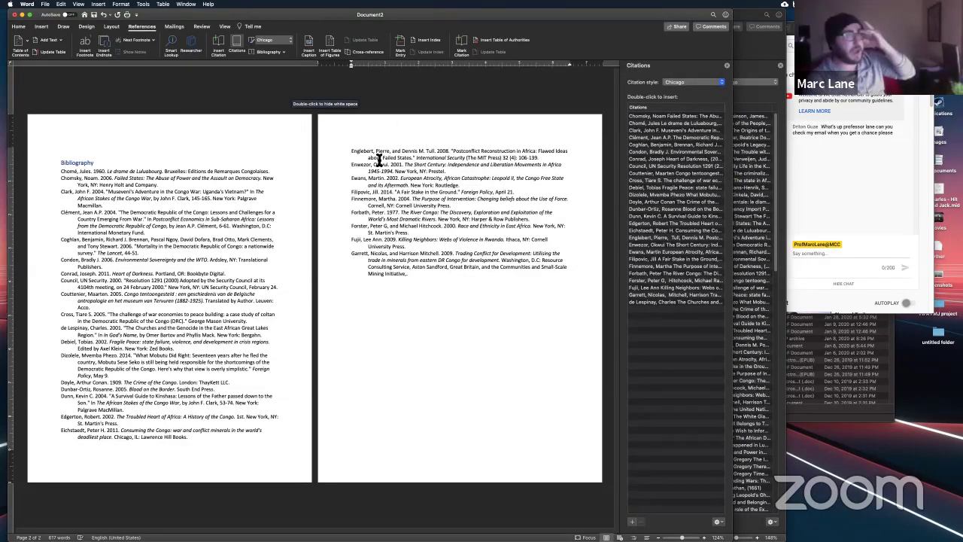